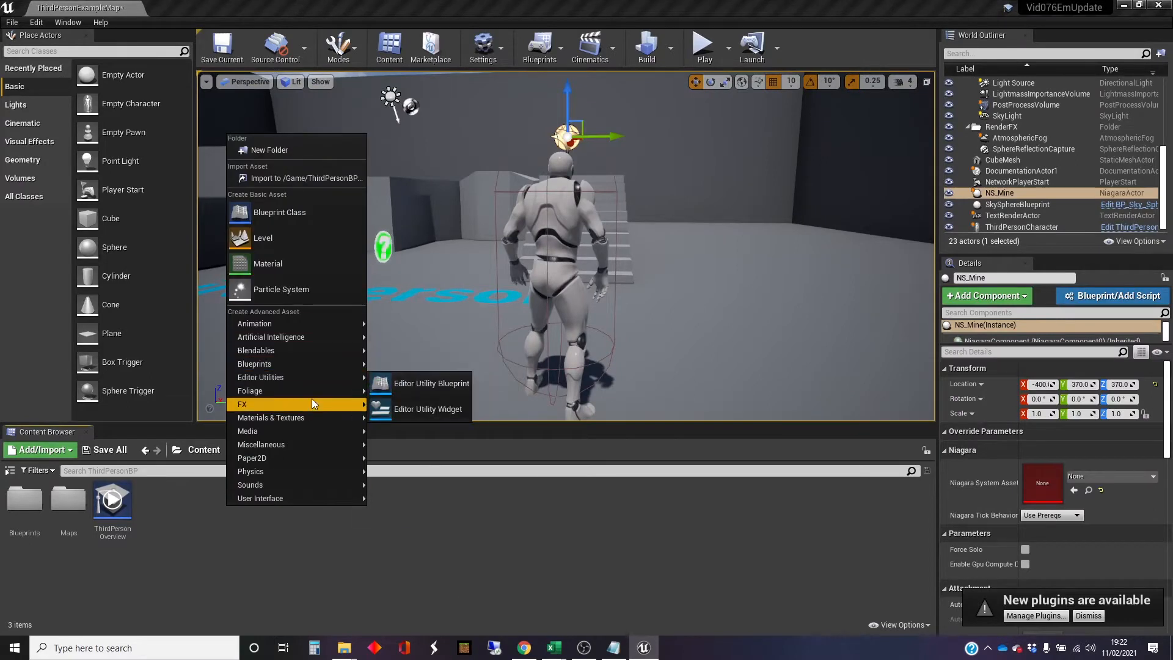
- Create a Niagara system from the Omnidirectional Burst emitter in the ThirdPersonBP folder and name it NS_Mine
mouse_move(312, 400)
left_click(443, 585)
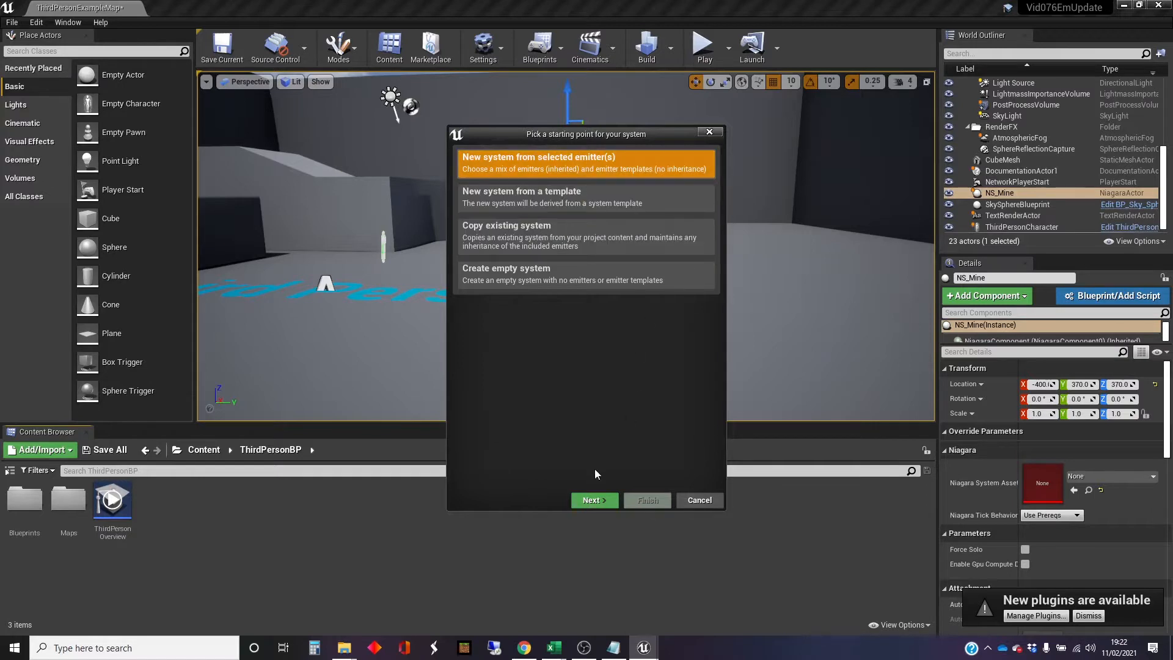
left_click(592, 500)
scroll(611, 311, "down", 1)
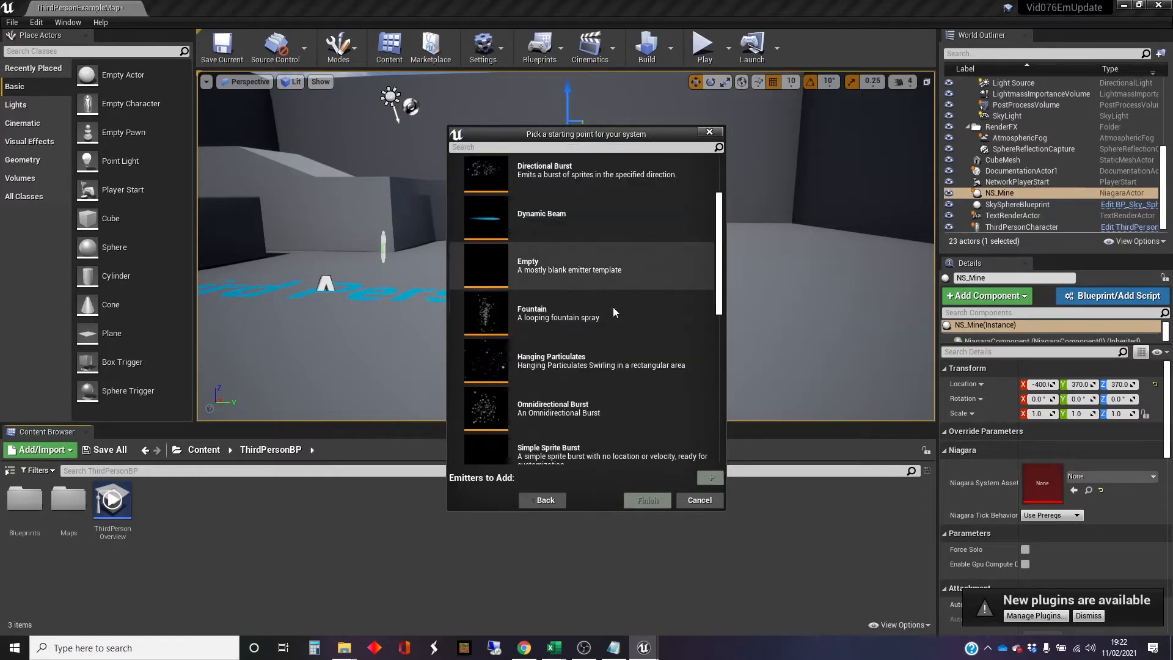
left_click(500, 407)
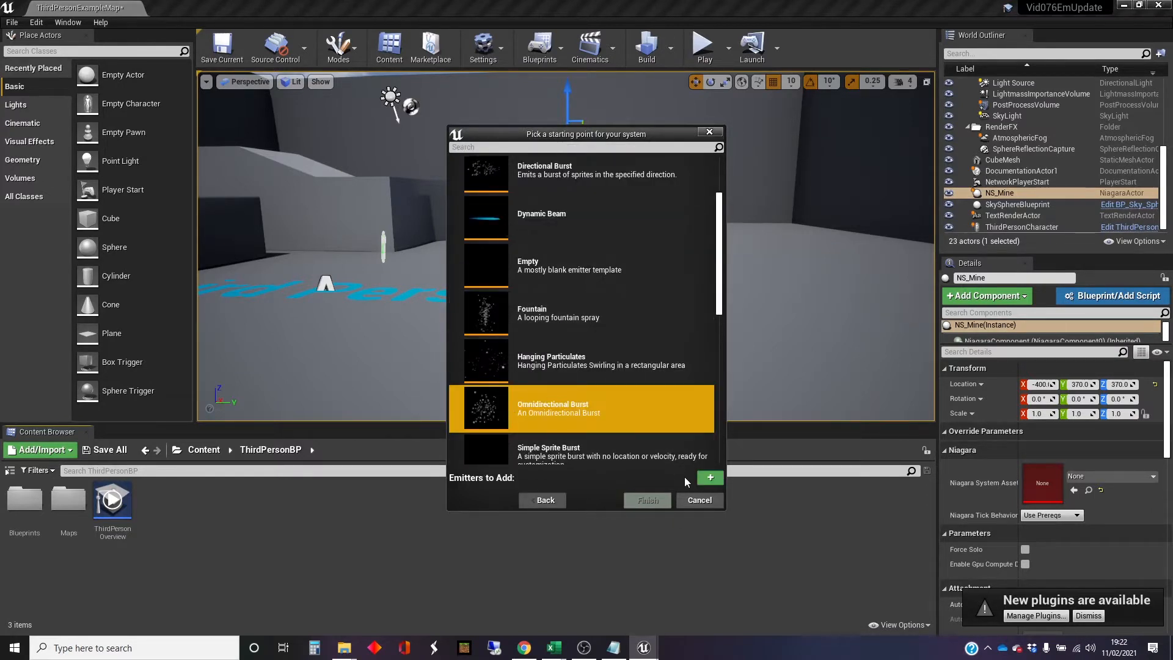
left_click(708, 477)
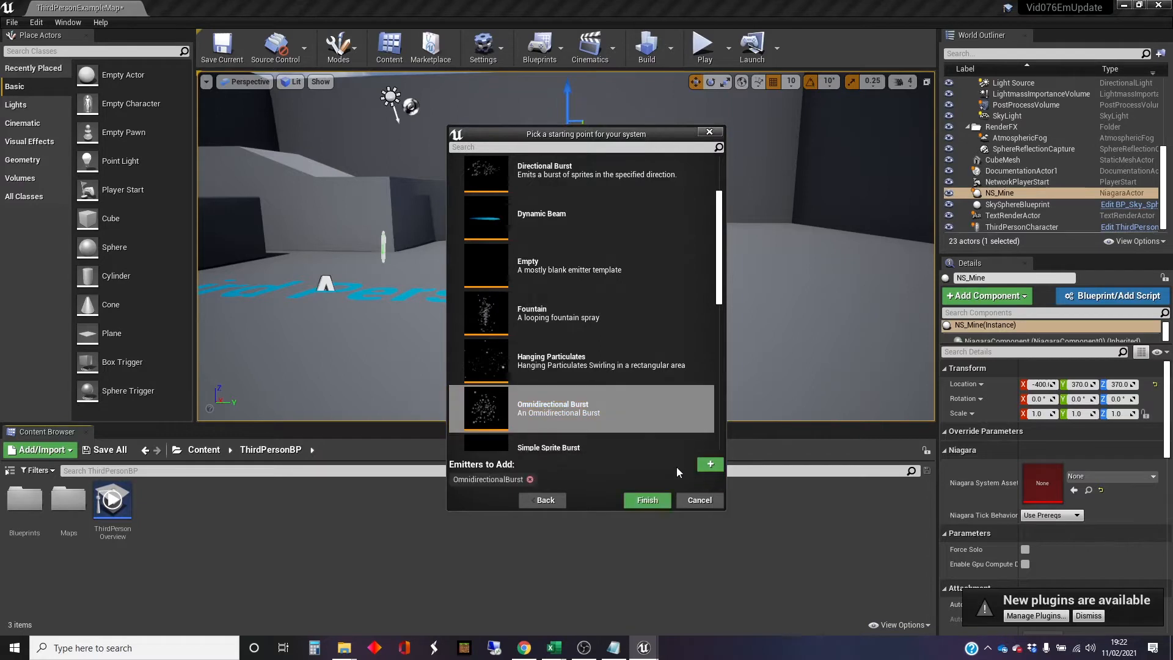
left_click(660, 498)
type("NS_Mine")
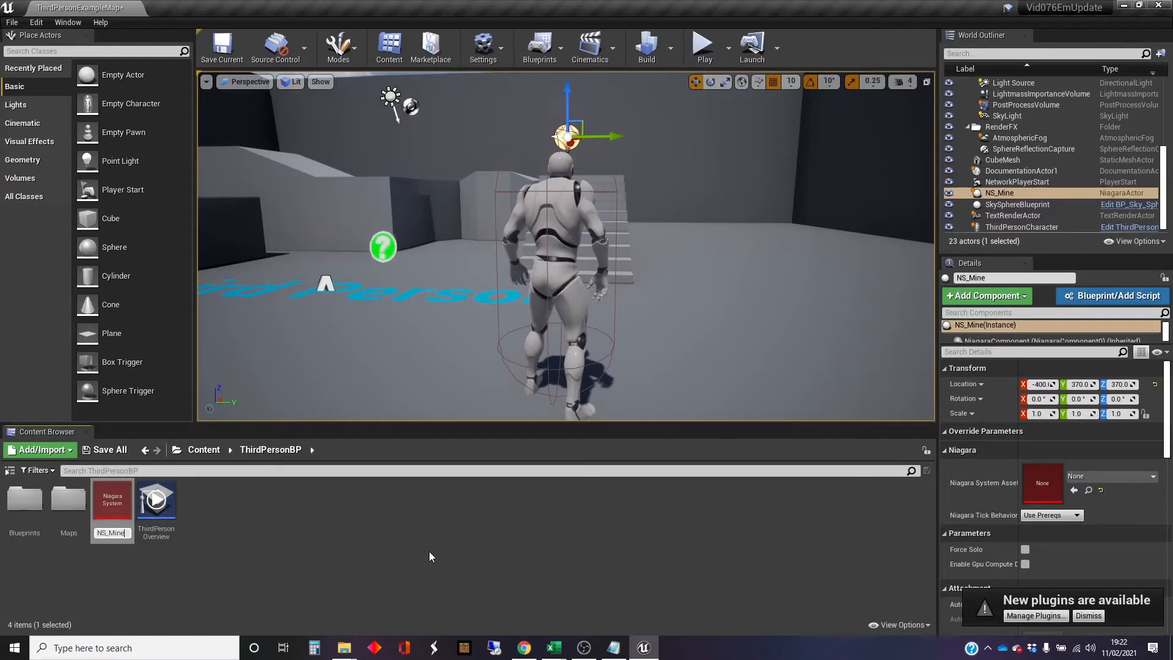
key("Return")
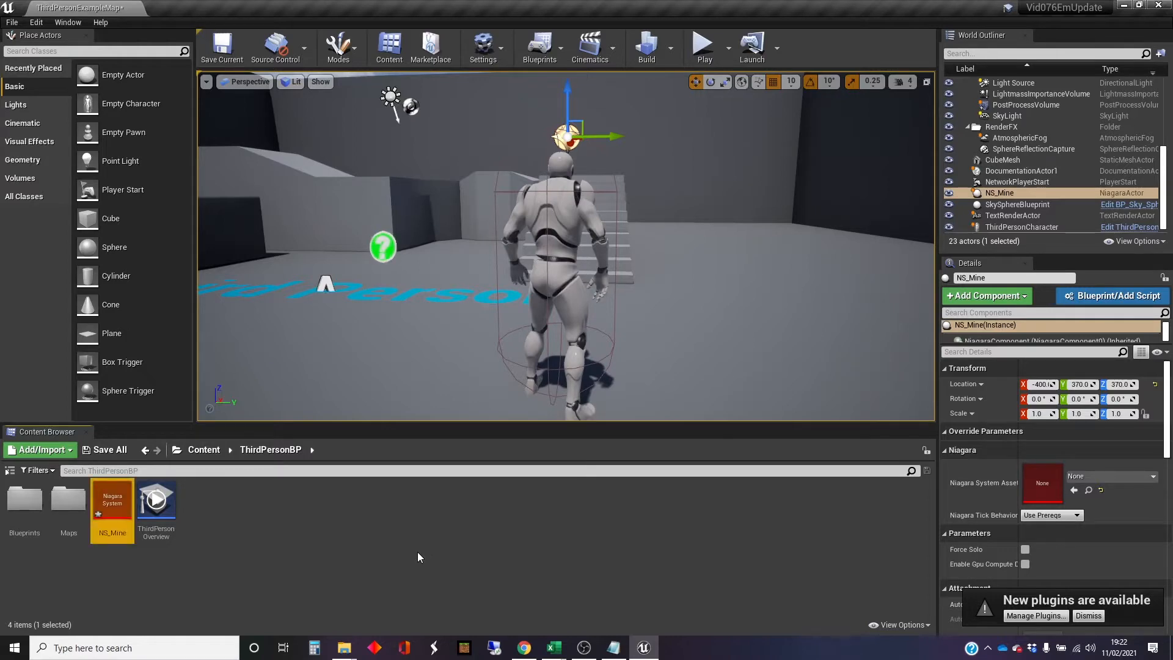
- Open NS_Mine to view its system and OmnidirectionalBurst emitter nodes, and return to the level
double_click(106, 525)
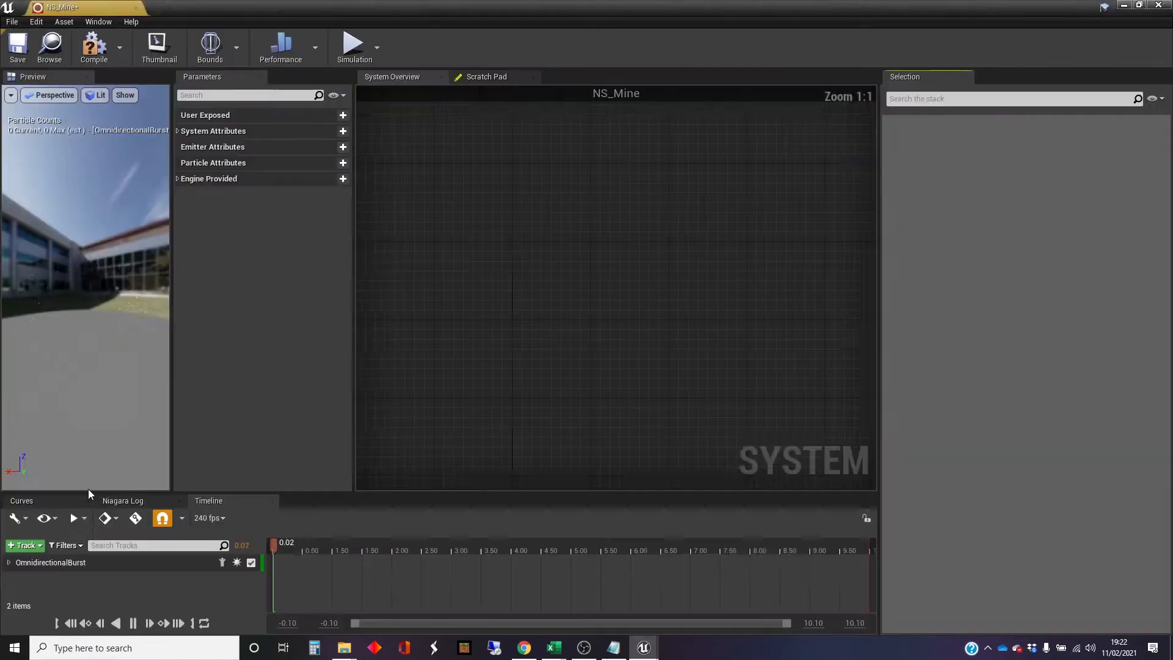
right_click_drag(575, 346, 489, 376)
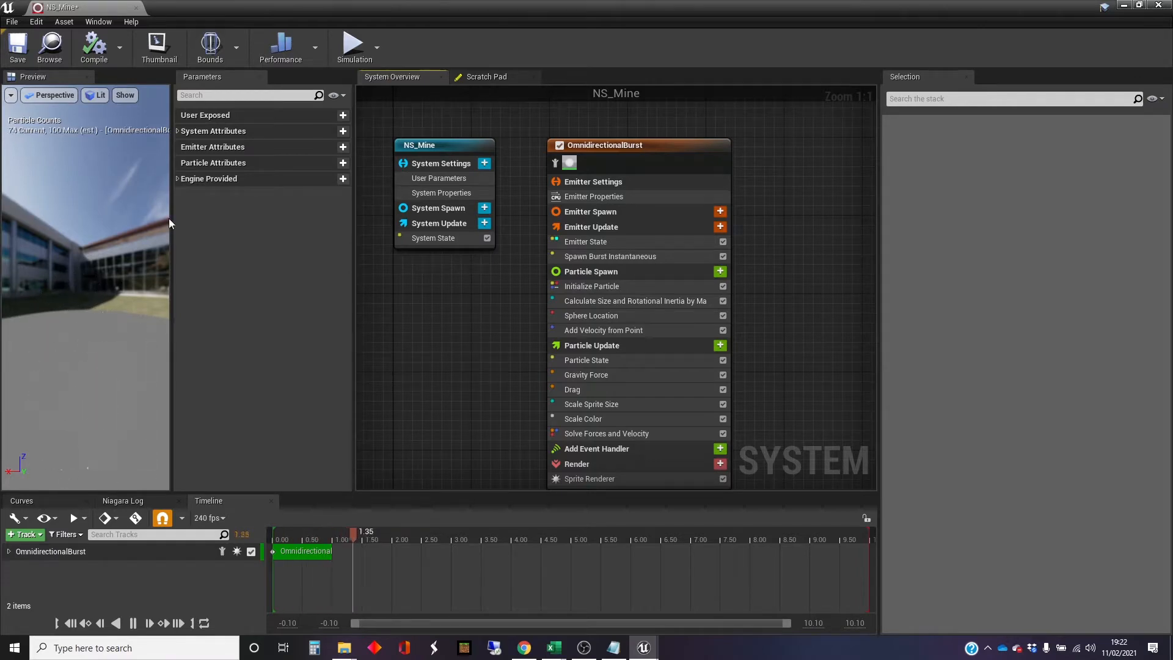
left_click(1124, 8)
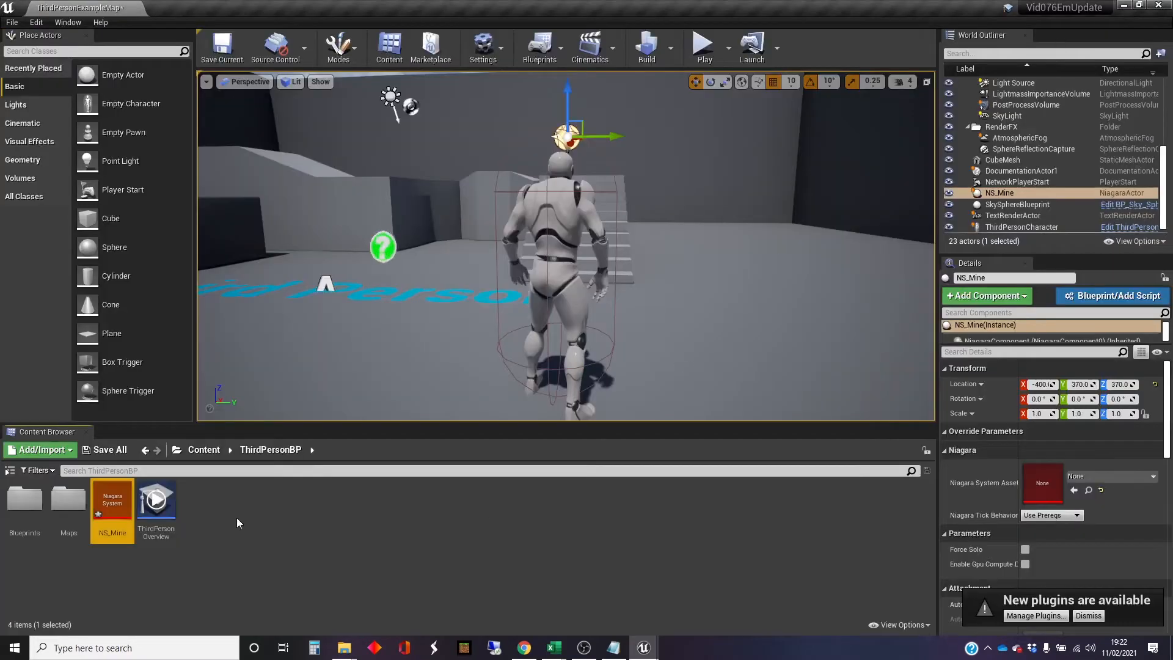
- Place NS_Mine in the level near the character's head and play-test the level briefly
left_click_drag(112, 499, 658, 109)
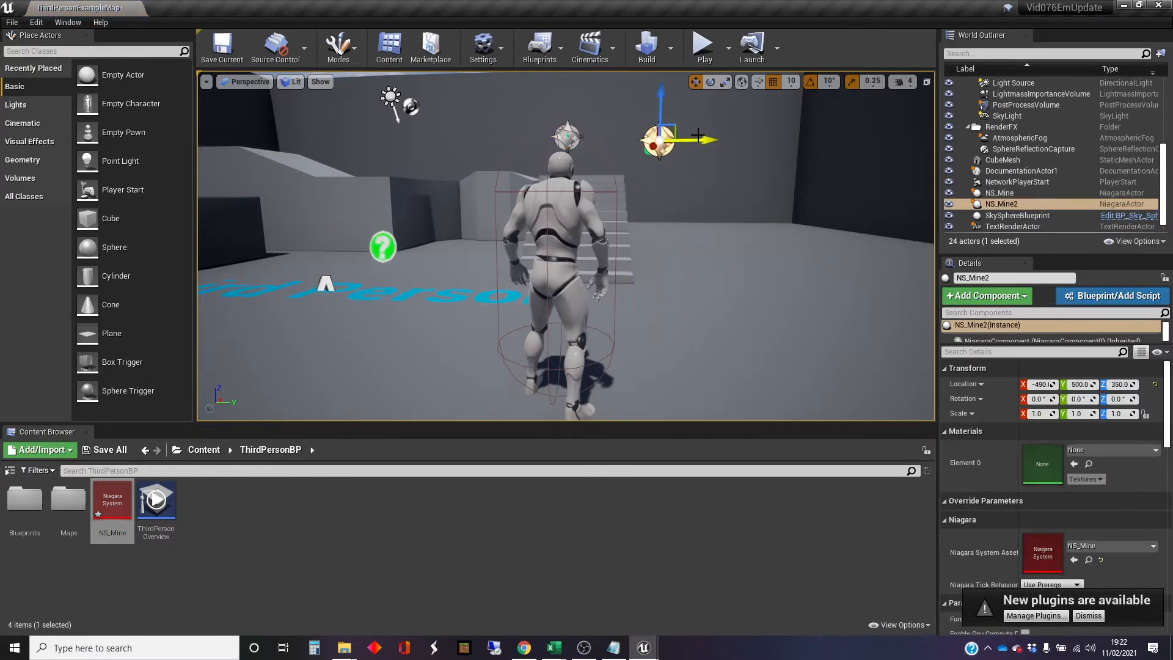
left_click(703, 46)
left_click(695, 235)
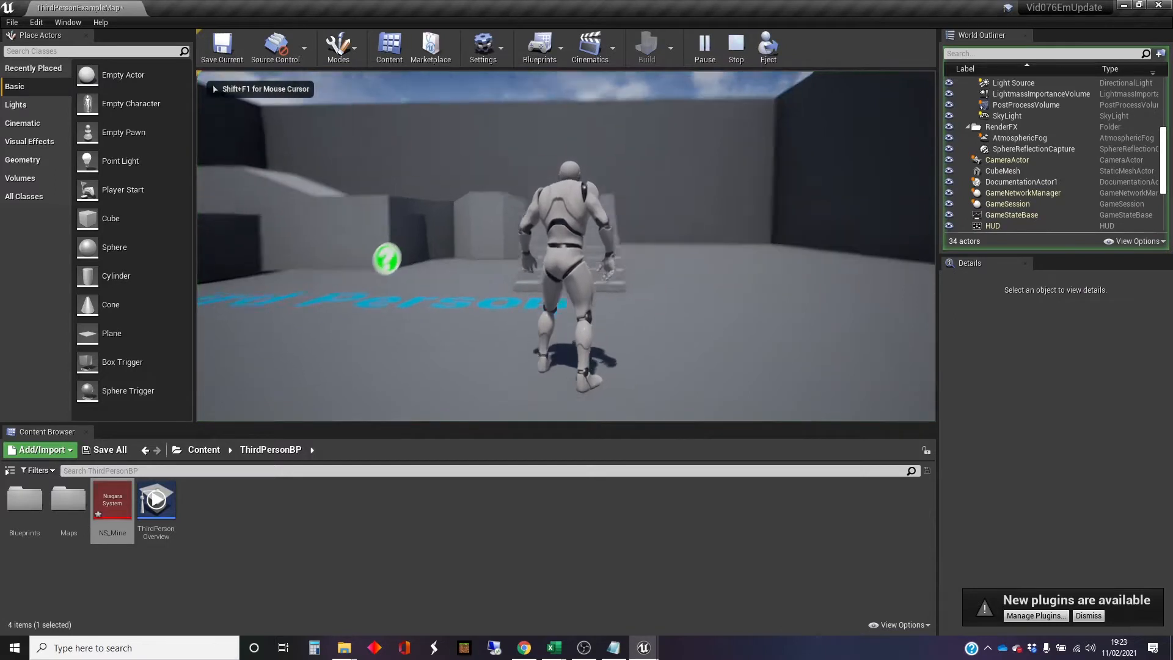
key("w")
key("s")
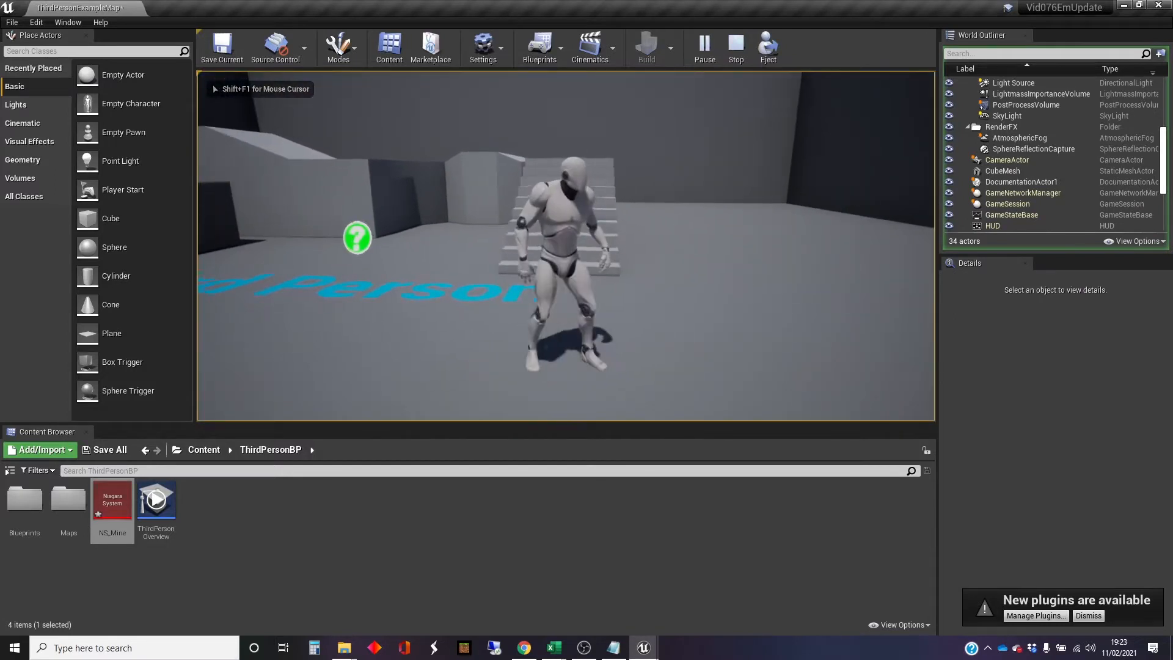
key("Escape")
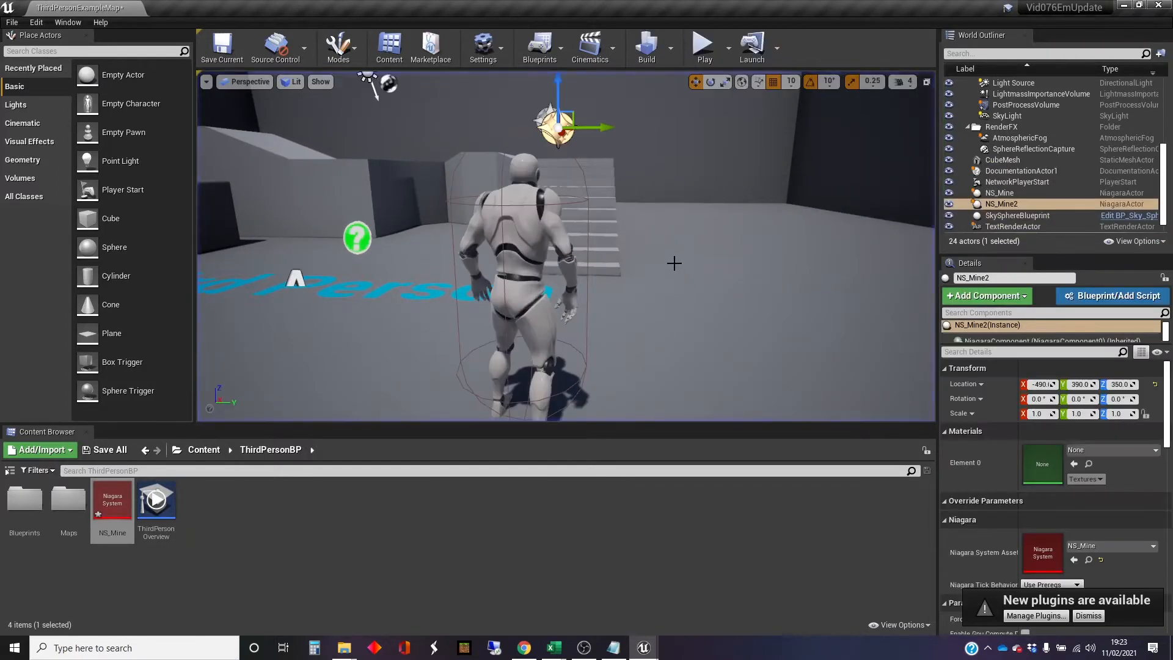
- Reopen NS_Mine, dismiss the new plugins notice and show the OmnidirectionalBurst emitter's Emitter State settings
double_click(113, 500)
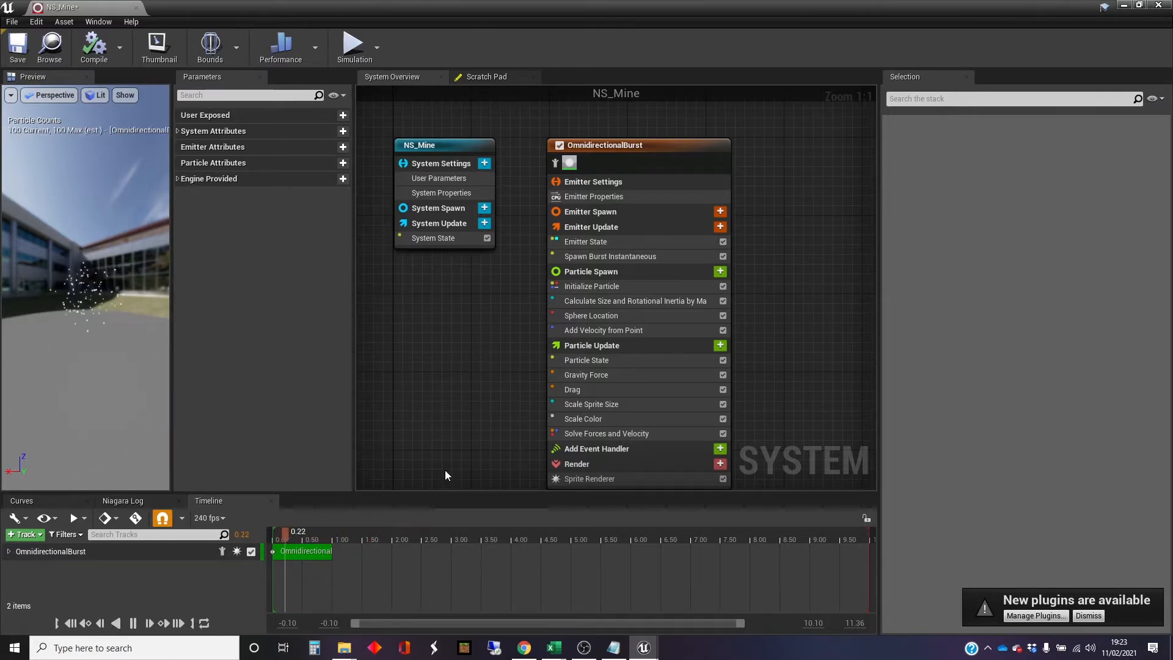
left_click(1090, 616)
mouse_move(643, 221)
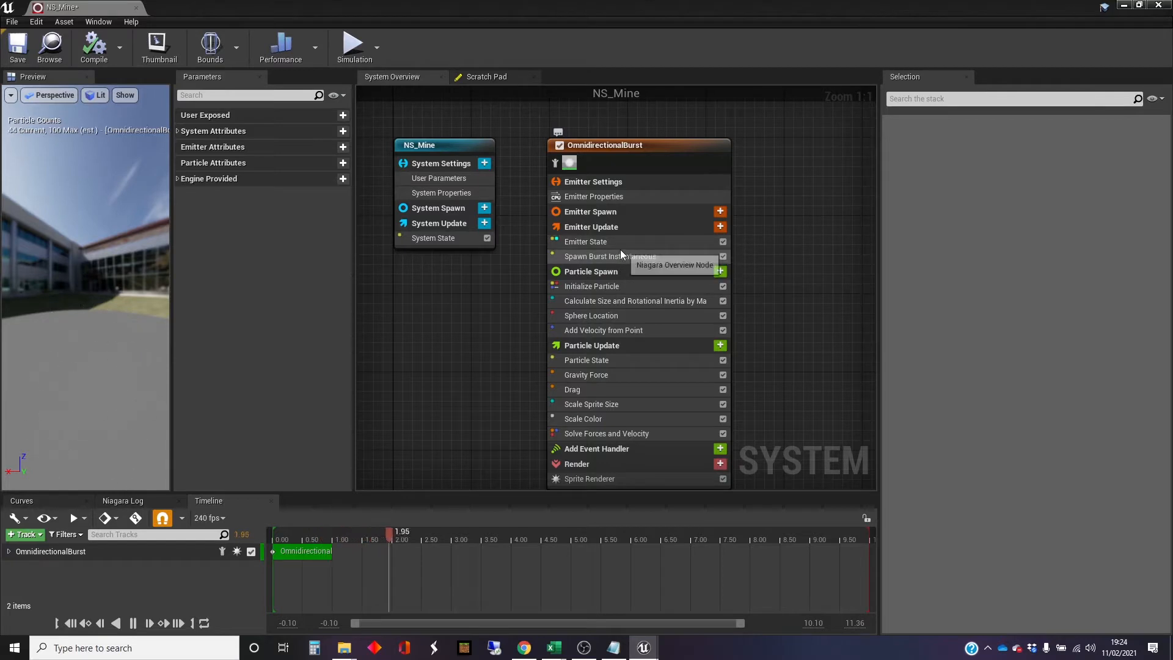
left_click(620, 242)
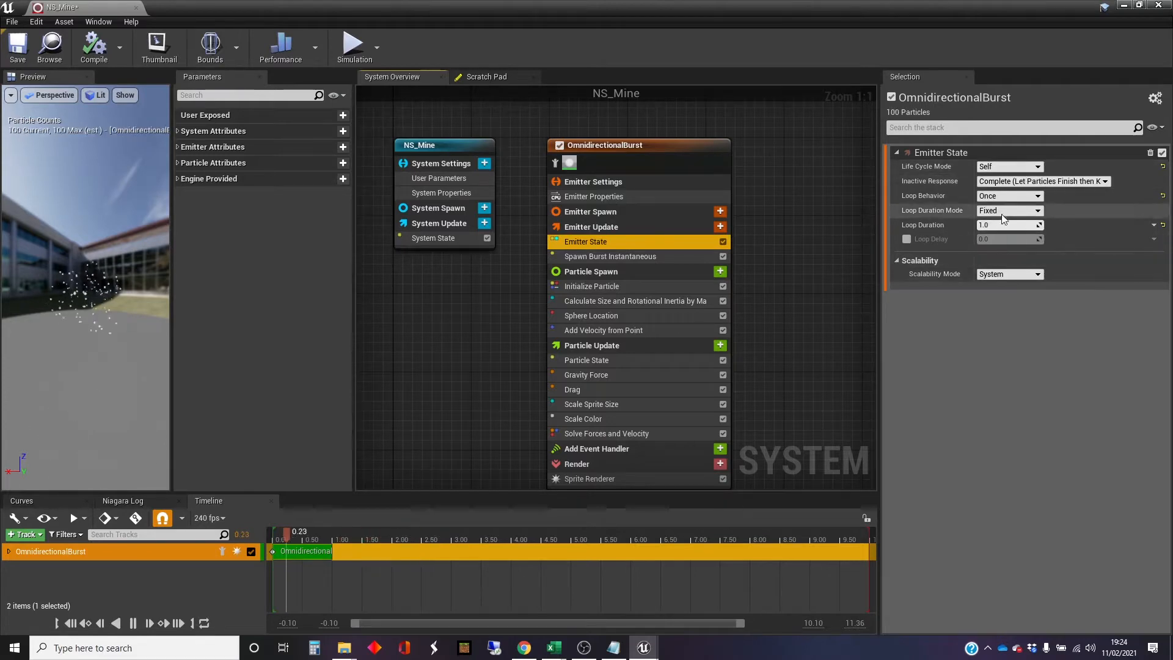
- Set the emitter's Life Cycle Mode to System and examine the System State settings of NS_Mine
left_click(1039, 169)
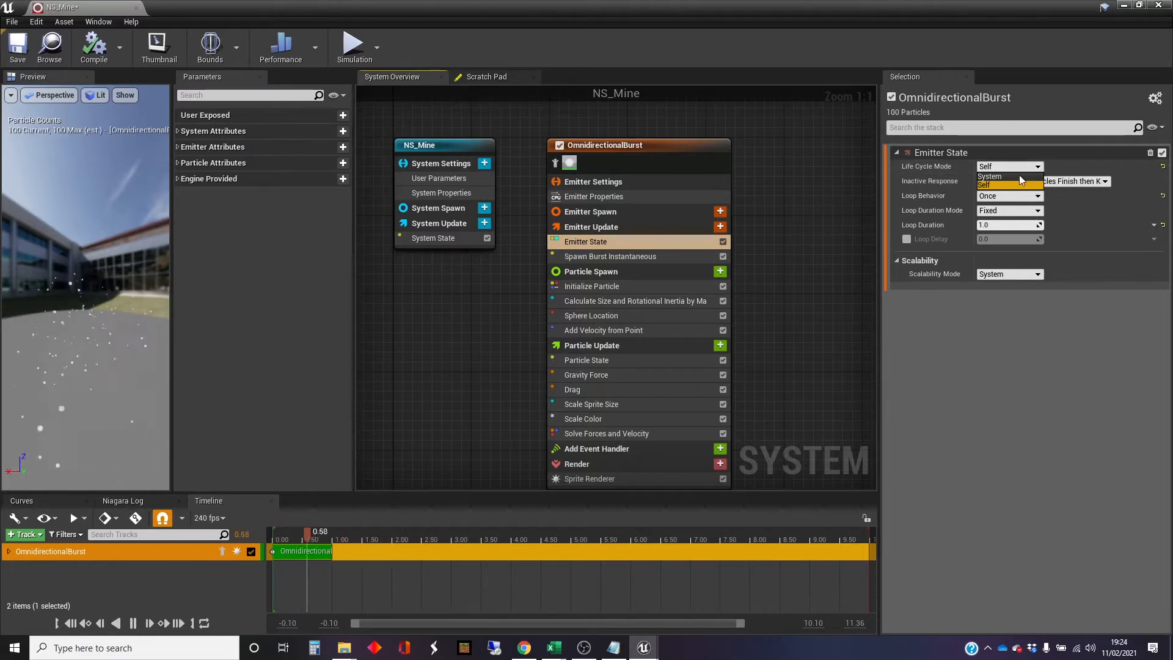
left_click(1019, 176)
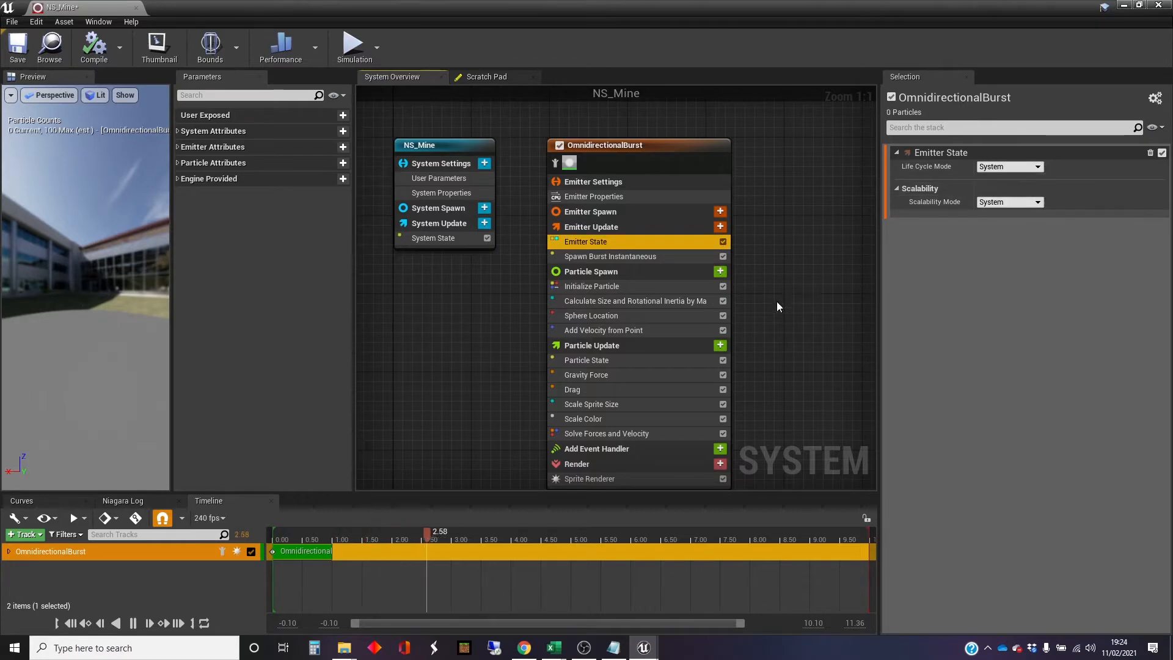
left_click(448, 142)
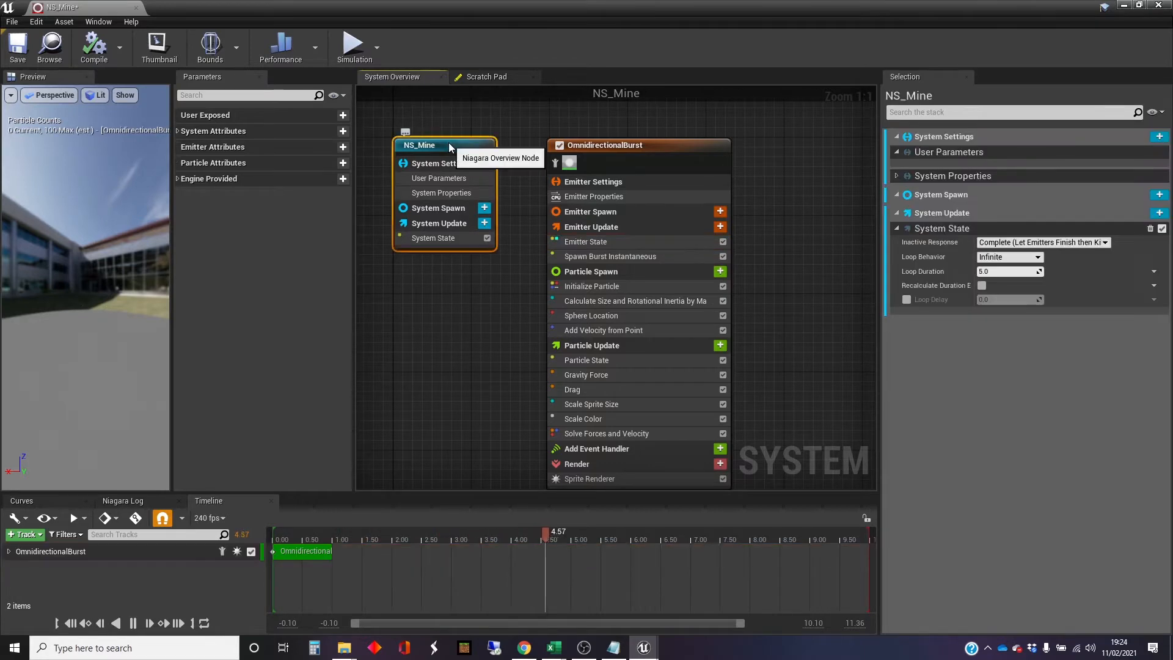
left_click(431, 238)
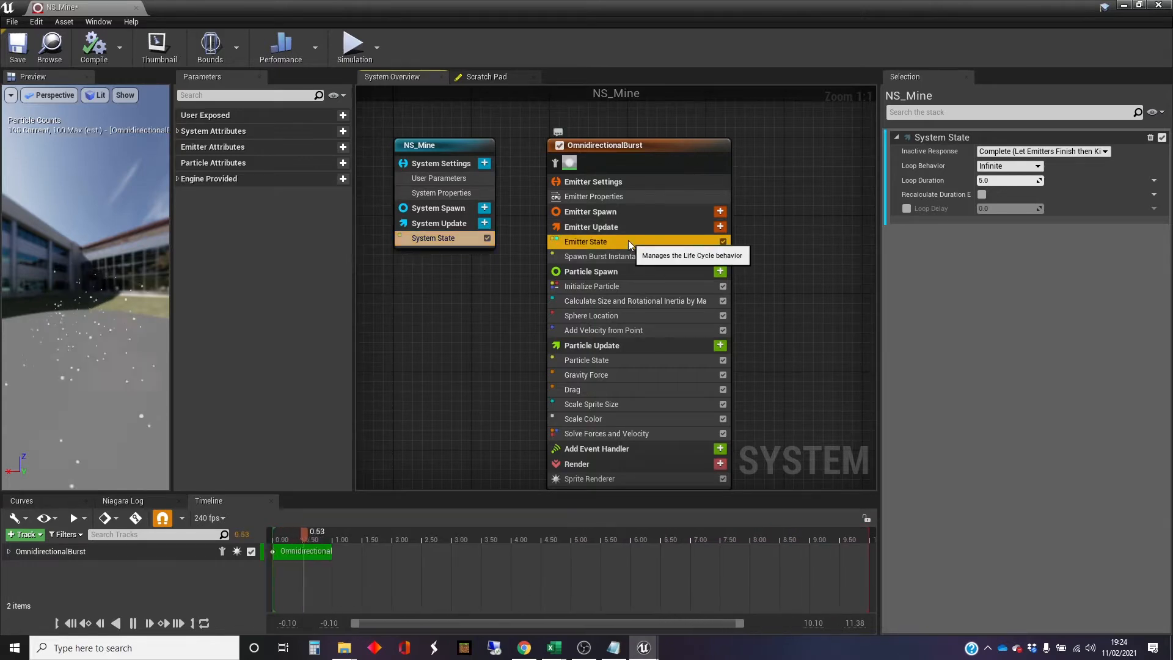
- Set the Life Cycle Mode in the burst emitter's Emitter State back to Self
left_click(647, 242)
left_click(1039, 166)
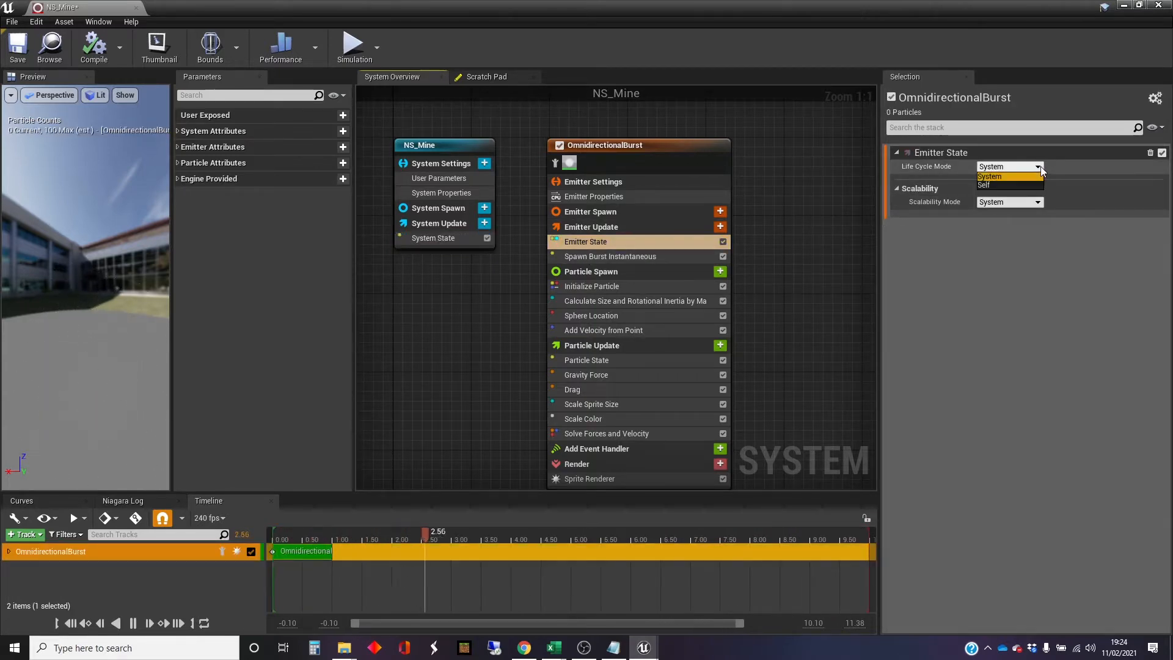
left_click(1013, 182)
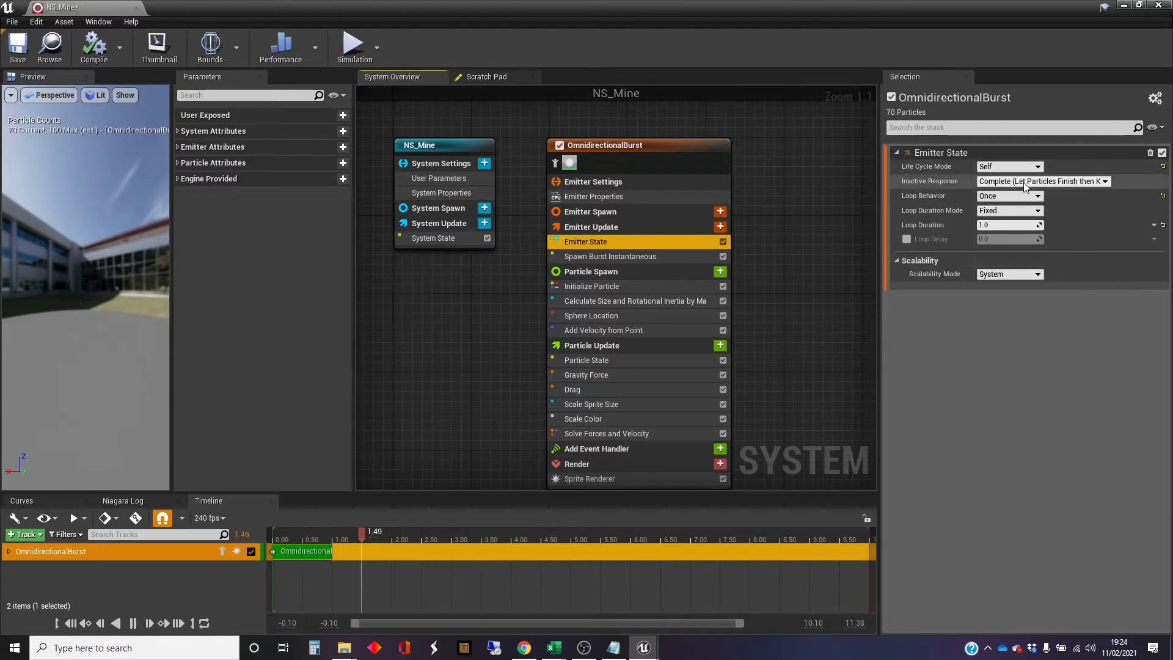
- Set the emitter's Inactive Response to Kill (Emitter and Particles Die Immediately) and play-test the level
left_click(1106, 182)
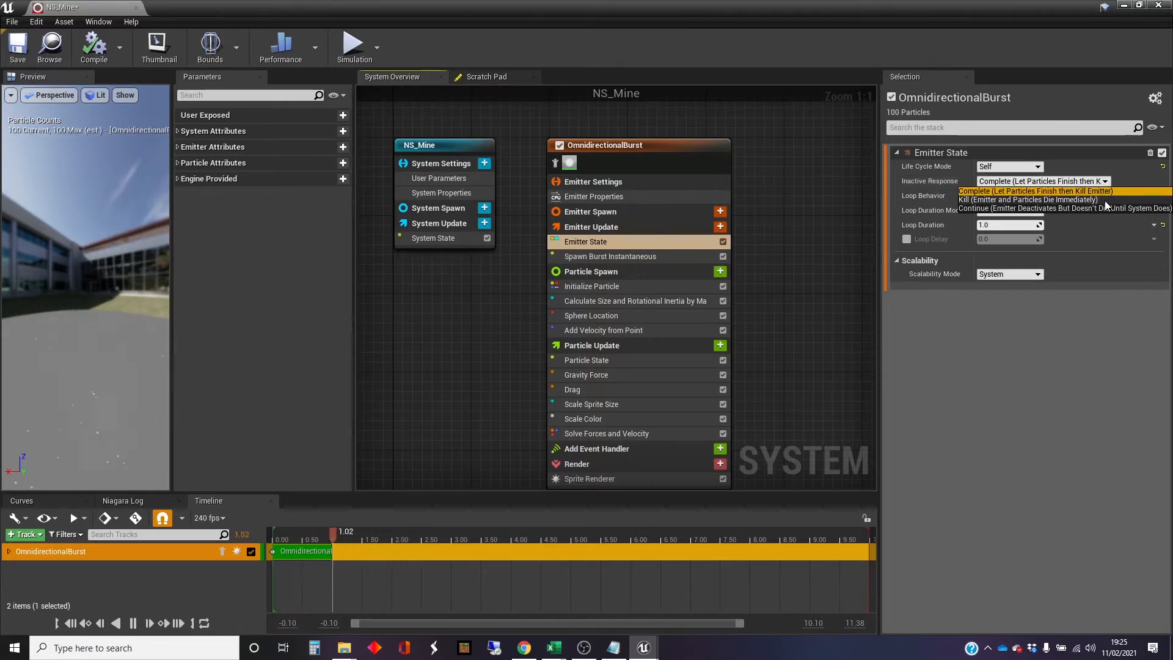
left_click(1104, 200)
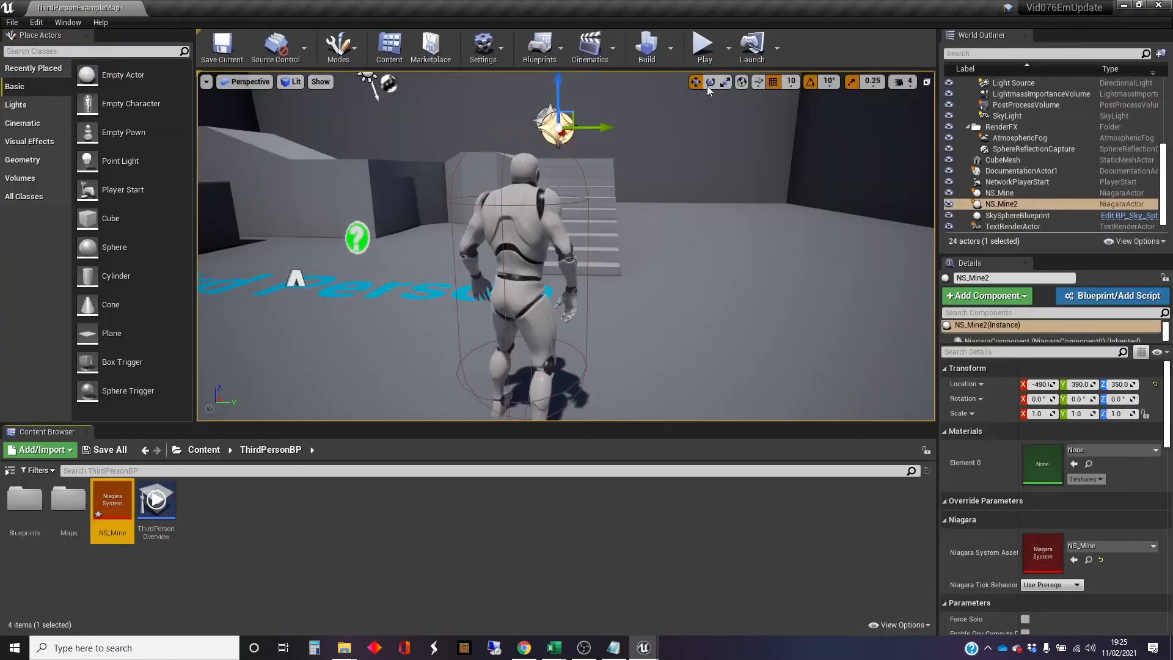
left_click(702, 46)
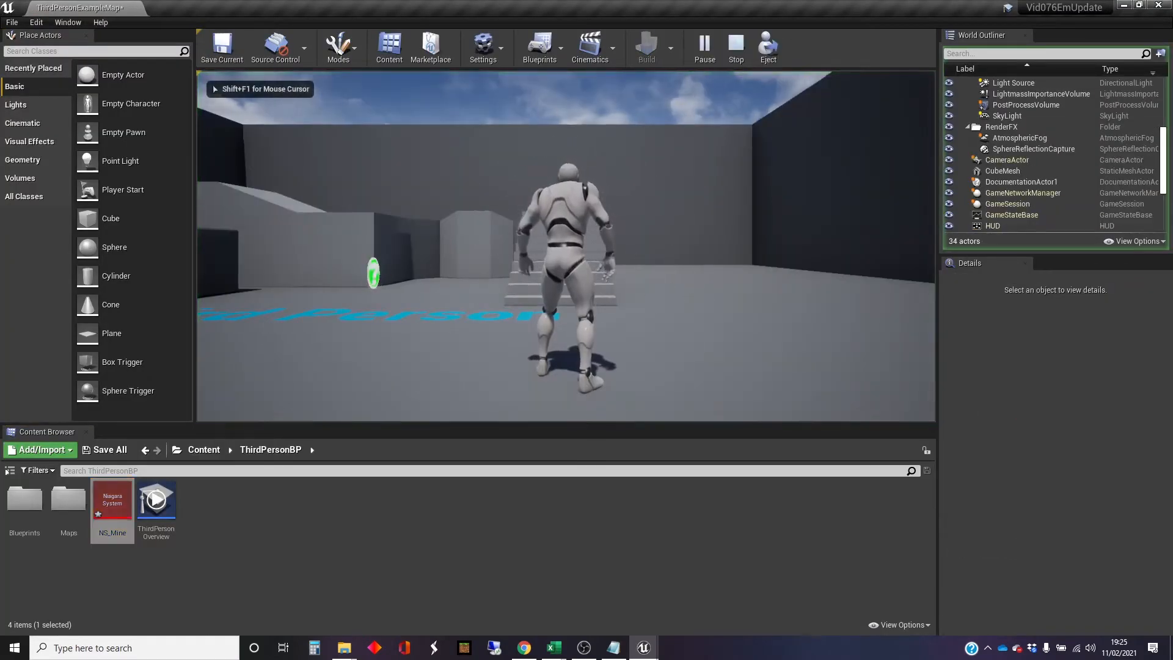
key("w")
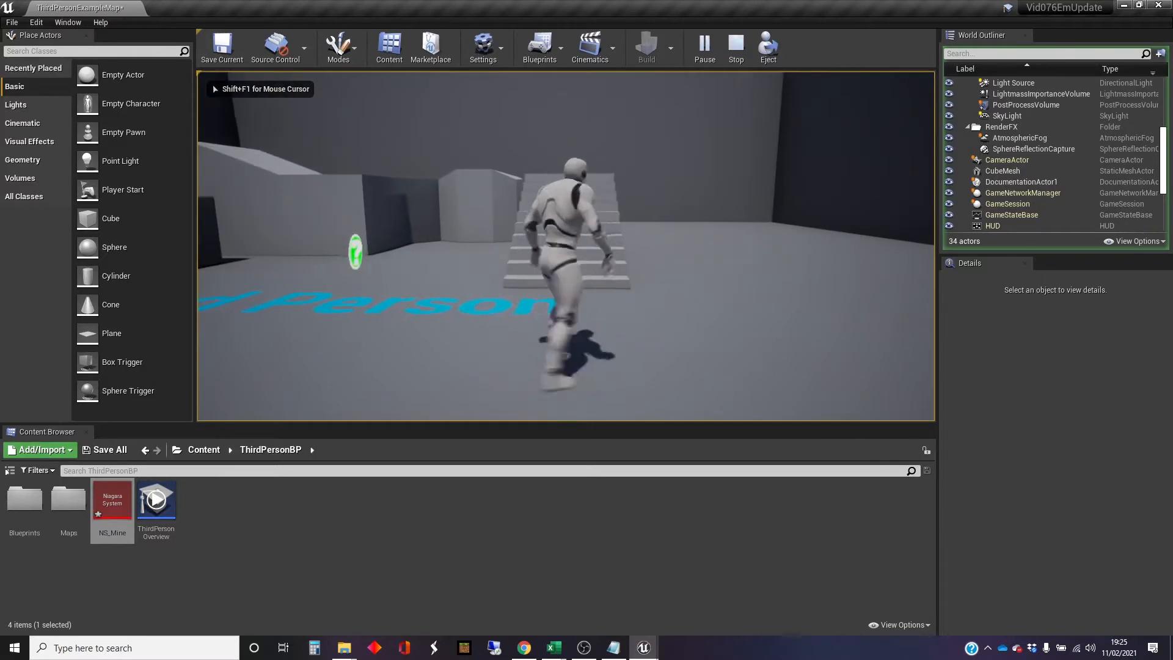
key("Escape")
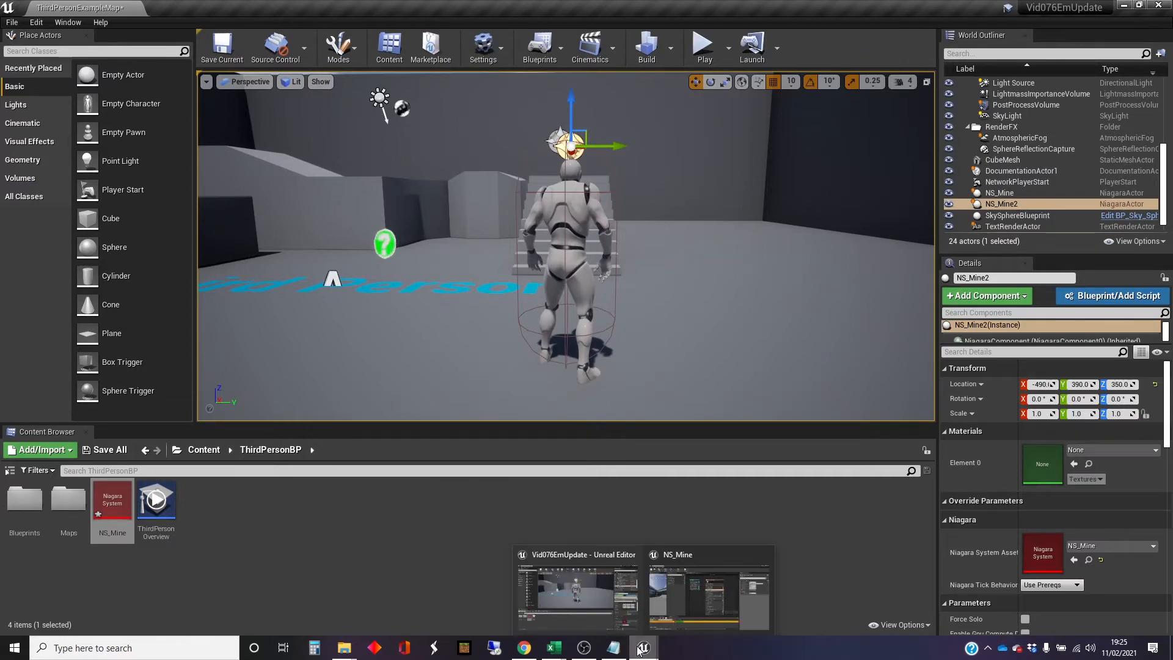
- Return to the NS_Mine system and set the emitter's Inactive Response back to Complete (Let Particles Finish then Kill Emitter)
double_click(139, 508)
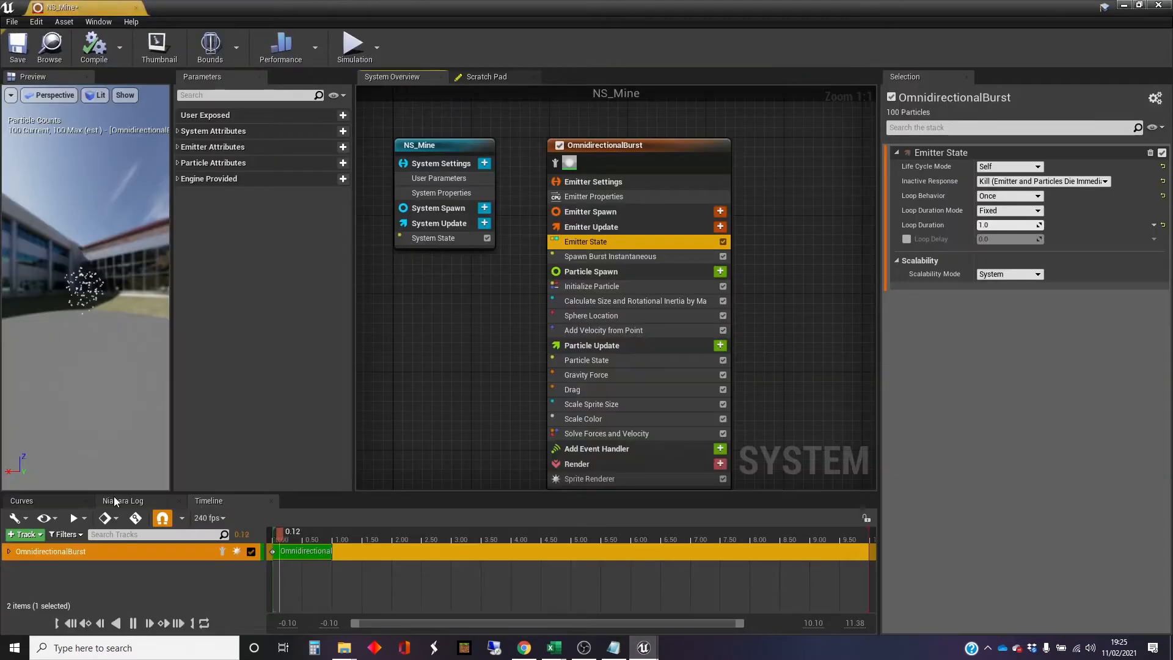
left_click(1105, 181)
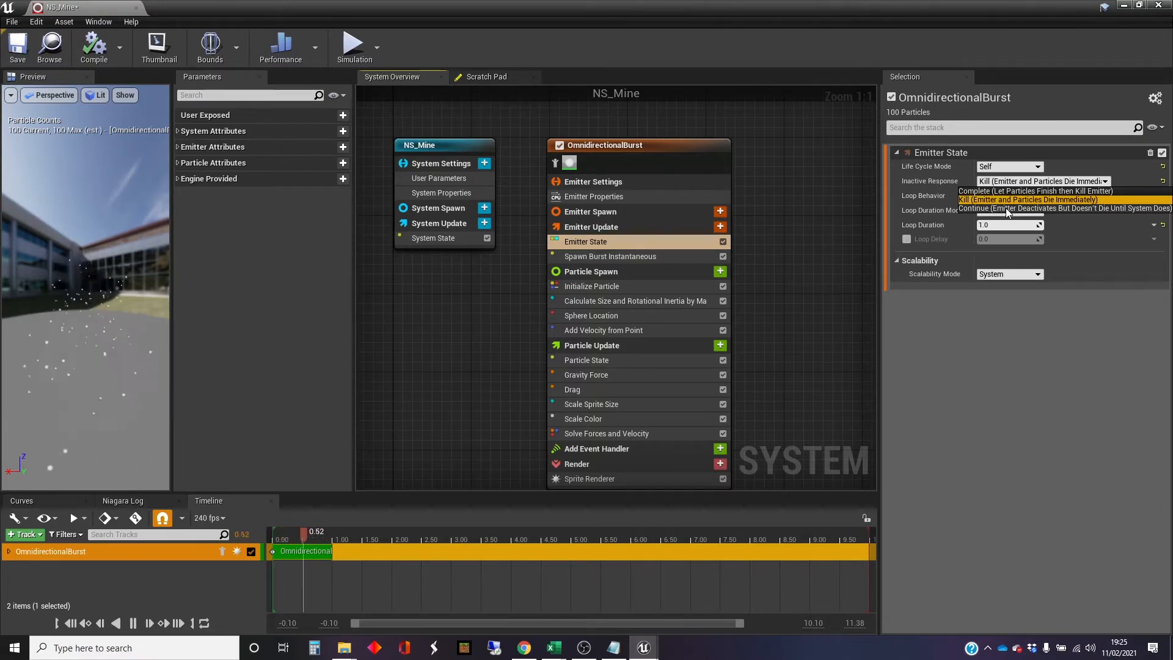
left_click(1100, 192)
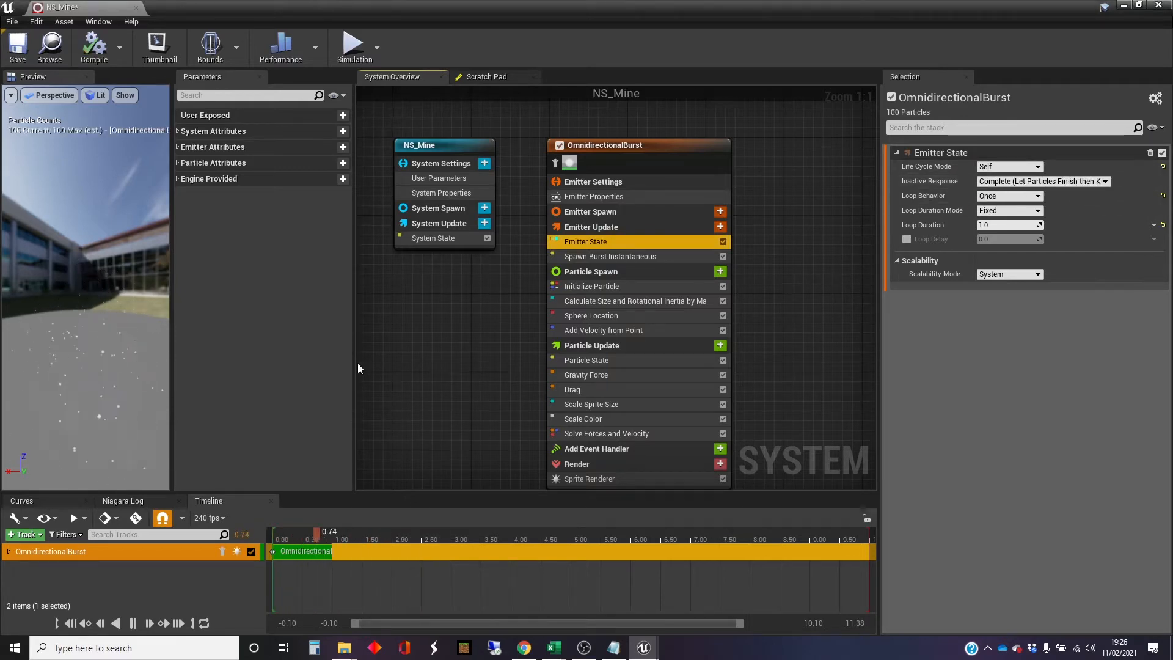
- Set the emitter's Loop Behavior to Infinite with a Loop Duration of 0.5, and return to the level
left_click(1037, 196)
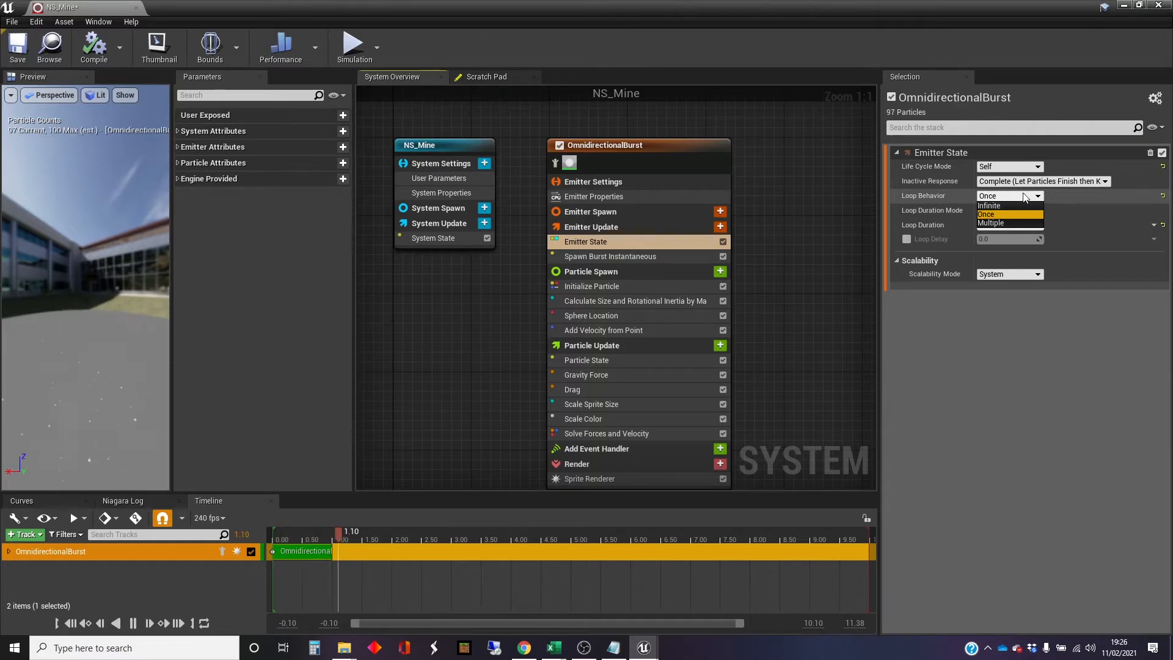
left_click(1007, 206)
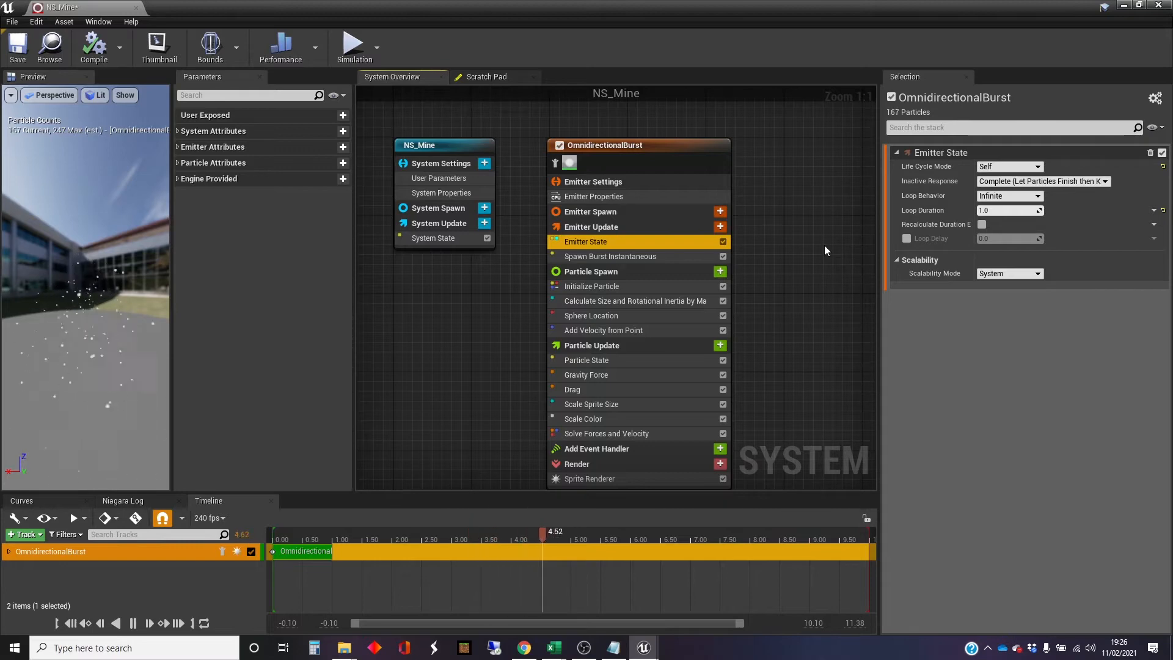
left_click(996, 210)
type("0.5")
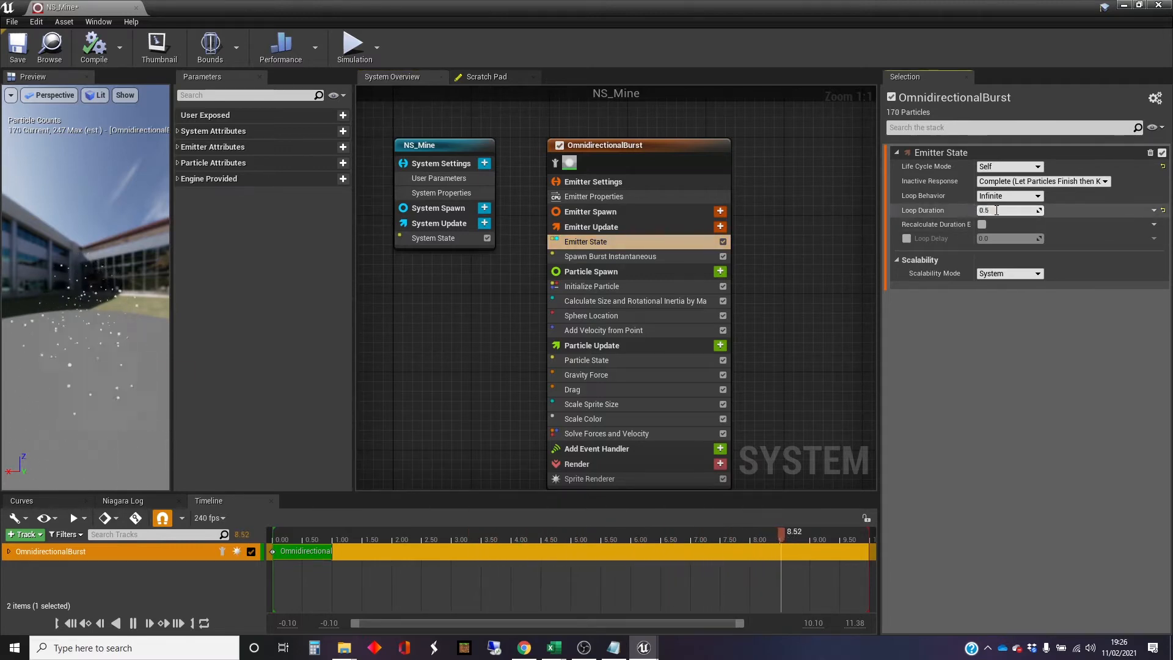
key("Return")
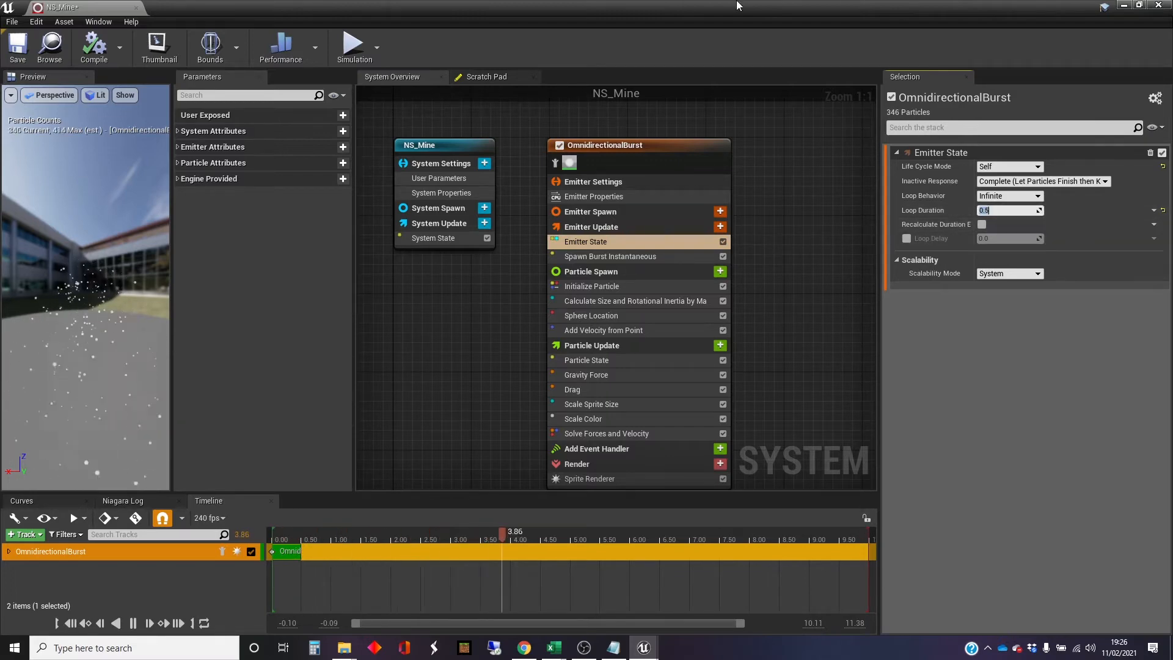
left_click(1124, 6)
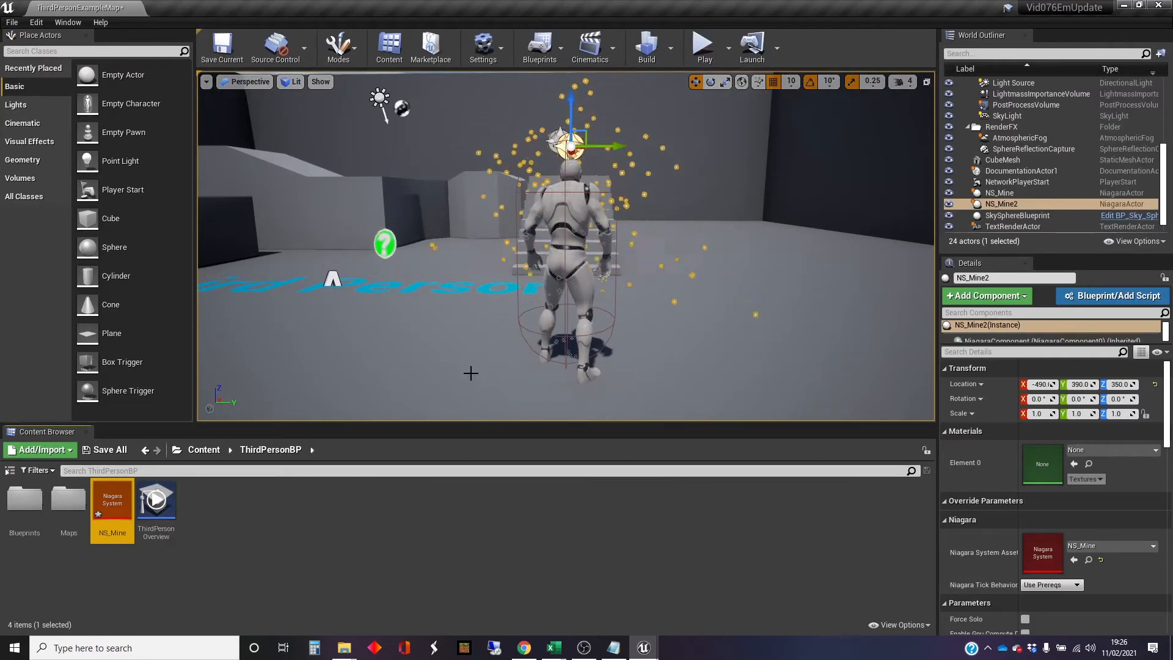
- Play-test the level, walking the character toward the looping particle burst, and end the session
left_click(384, 340)
mouse_move(710, 271)
right_mouse_down()
mouse_move(757, 269)
mouse_move(709, 267)
right_mouse_up()
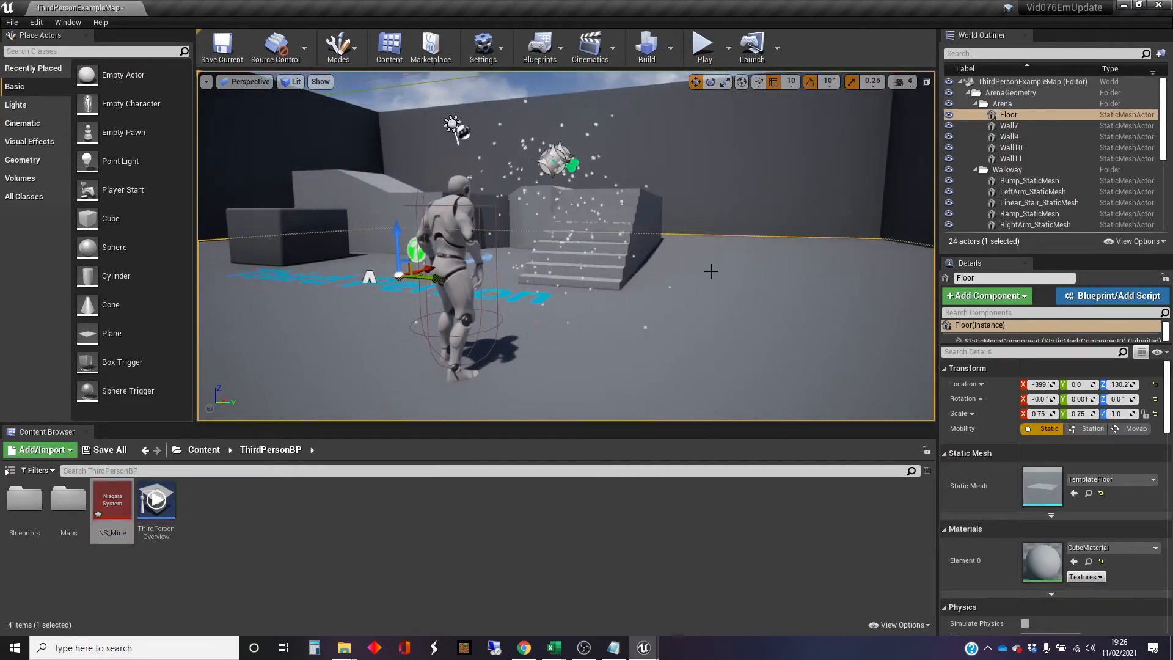
left_click(702, 42)
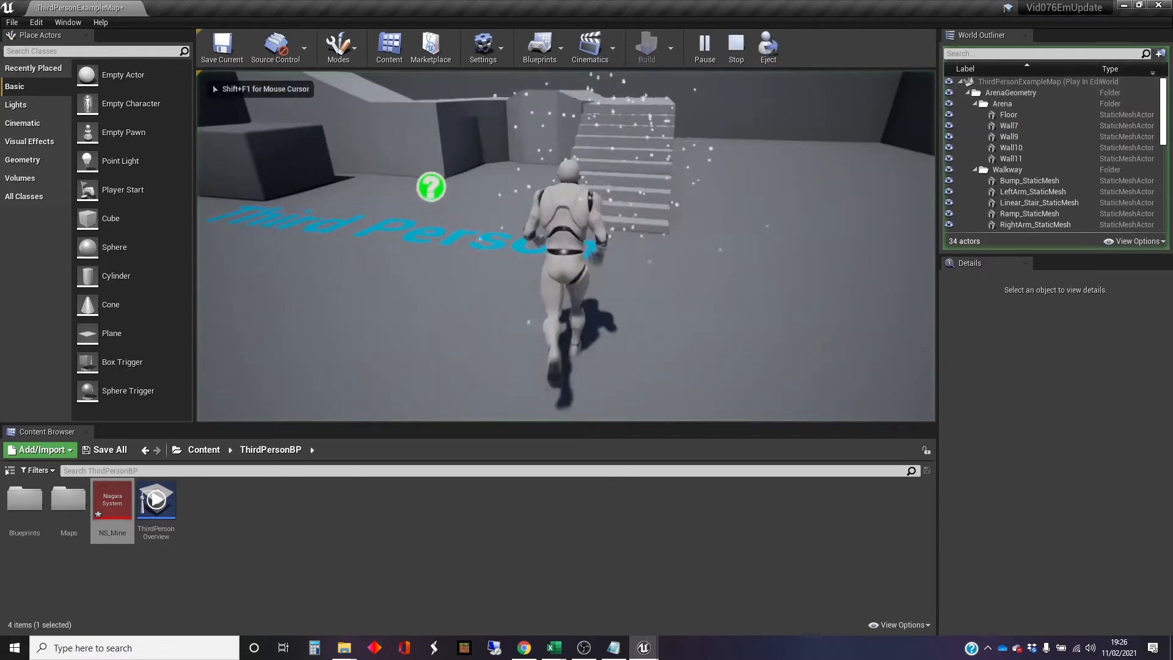
key("w")
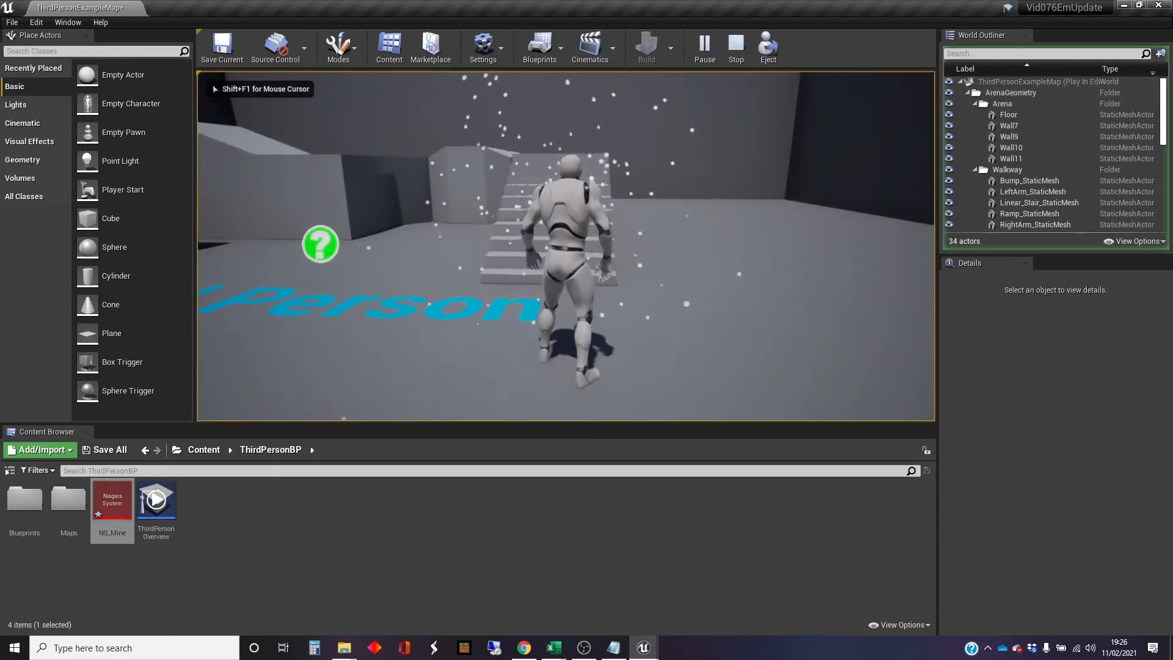
key("Escape")
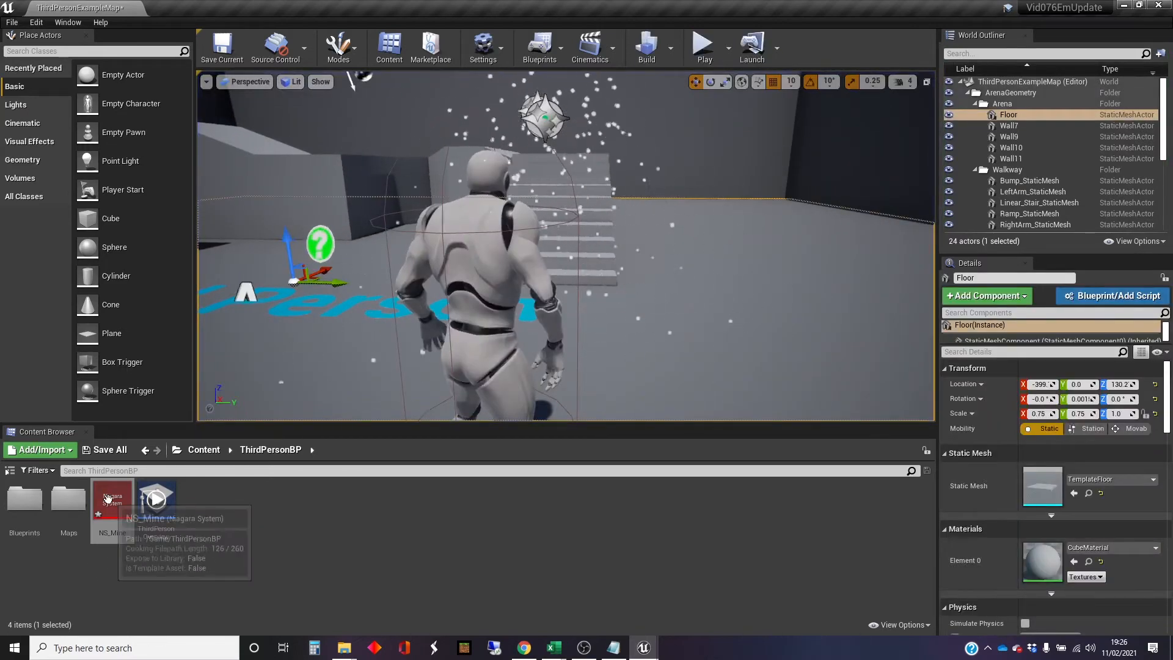
- Open the NS_Mine system and set the emitter's Loop Behavior to Multiple with a Loop Count of 3
double_click(112, 499)
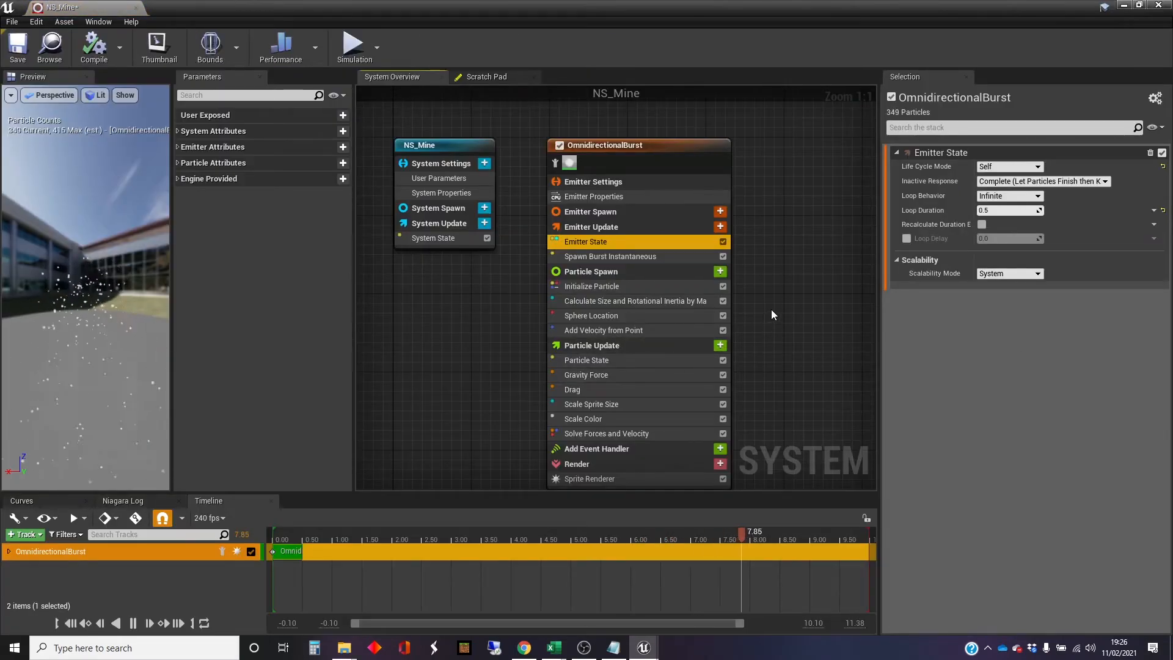
left_click(1025, 196)
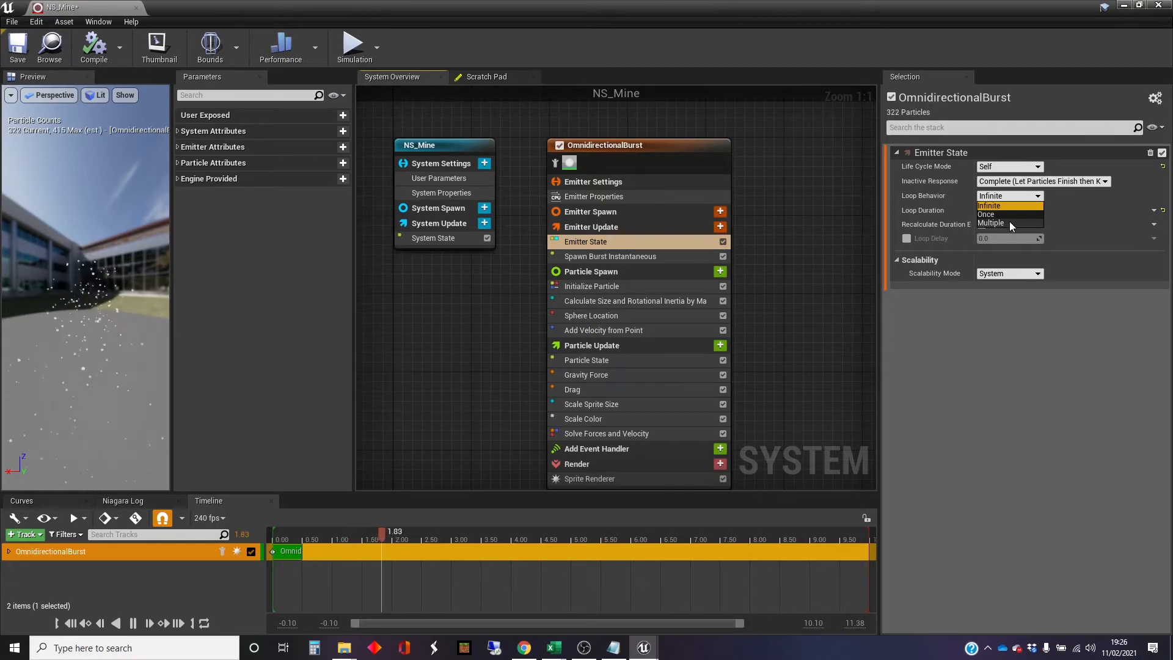
left_click(996, 222)
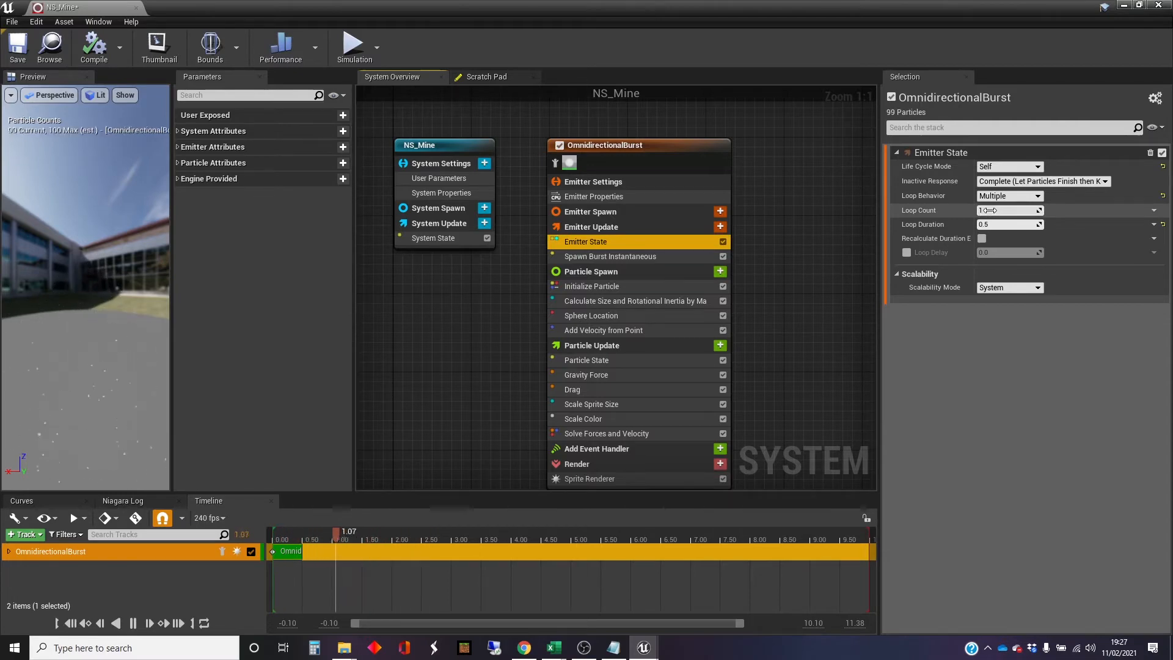
left_click(989, 210)
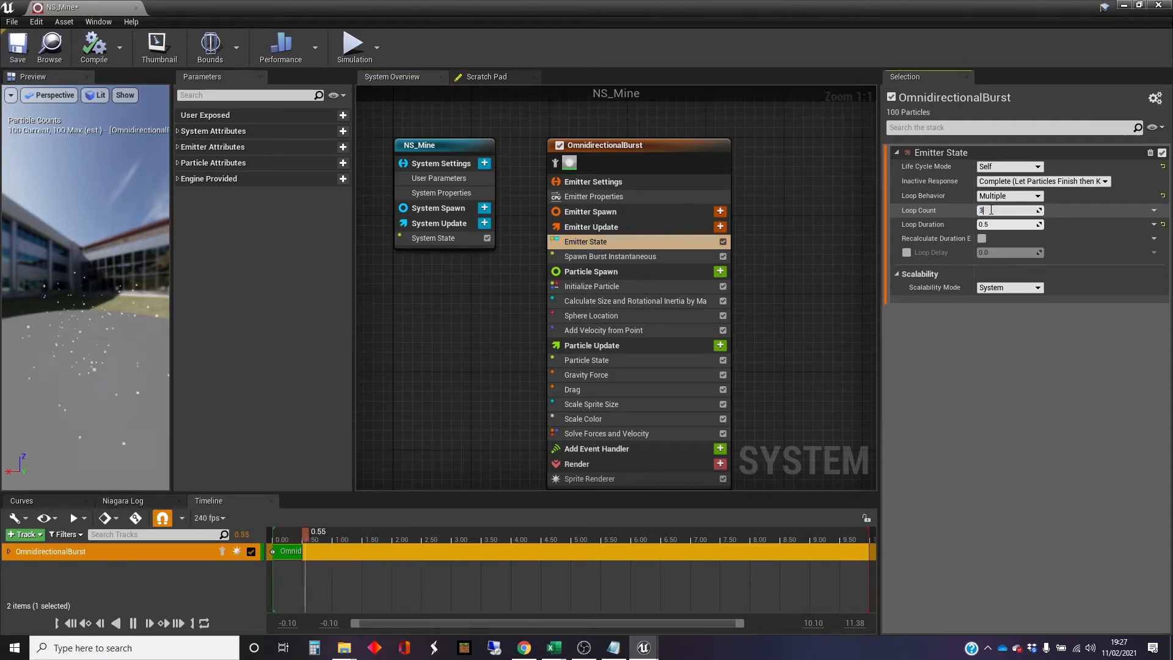
key("Return")
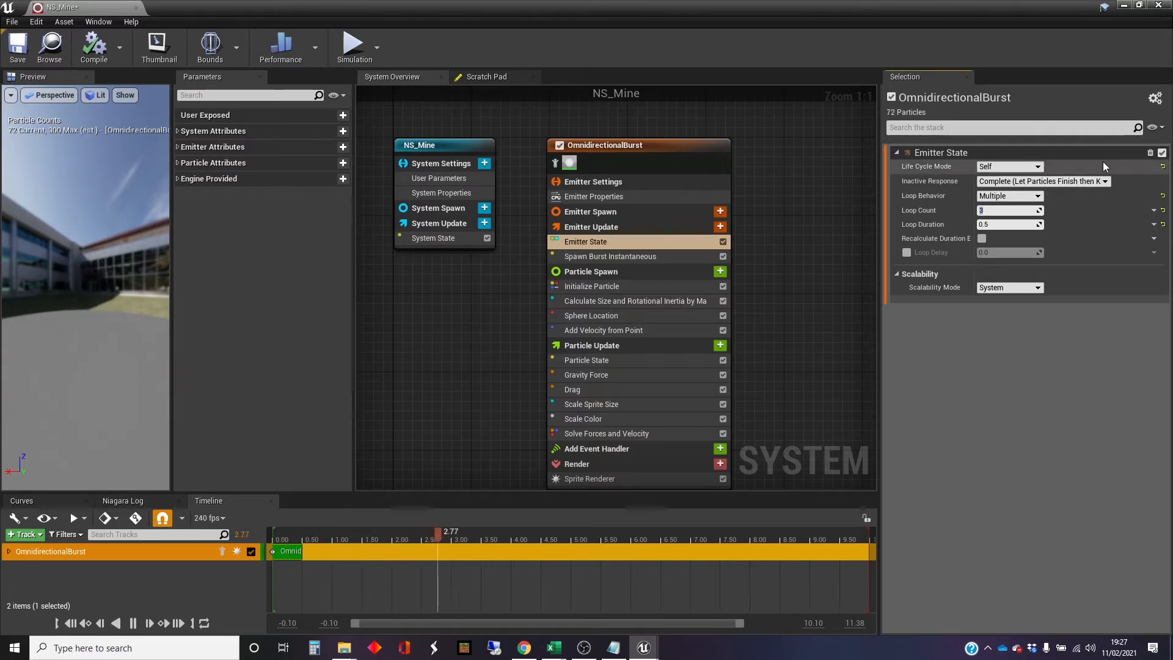
key("Return")
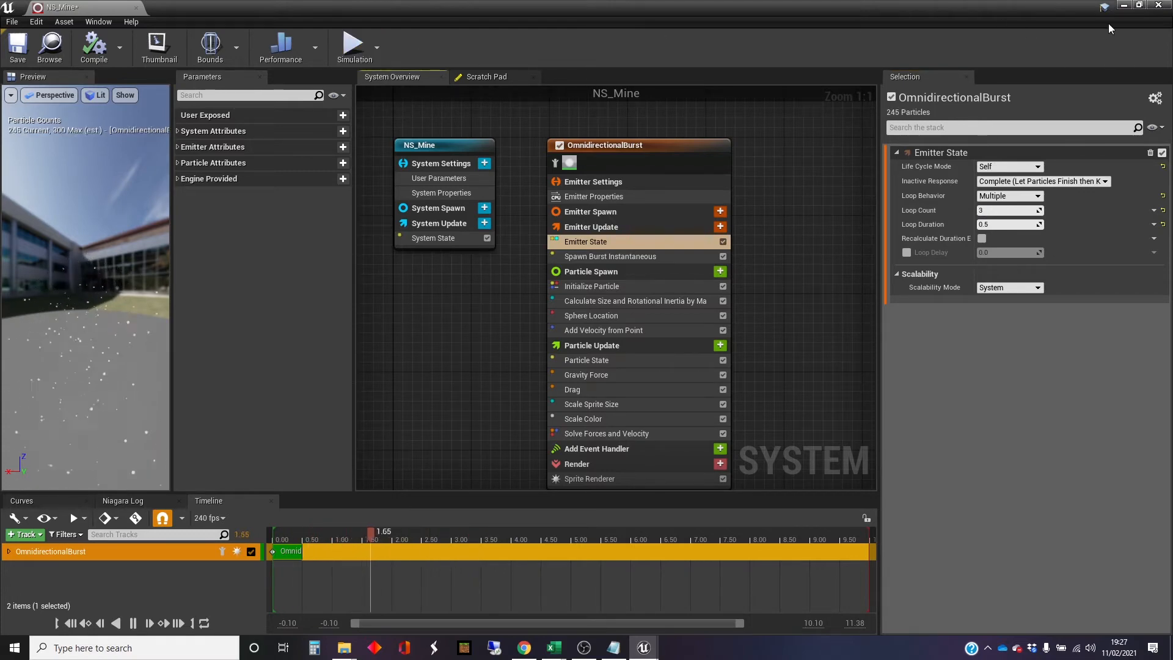
- Return to the level and play-test the burst with its limited loop count
left_click(1122, 5)
left_click(699, 58)
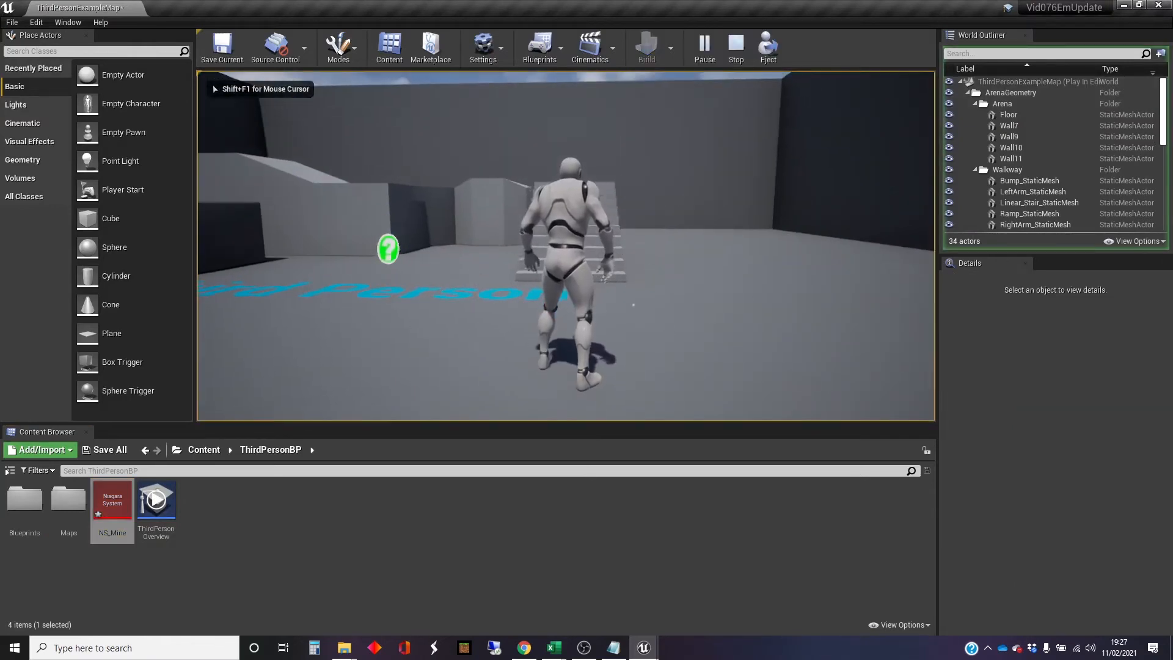
key("Escape")
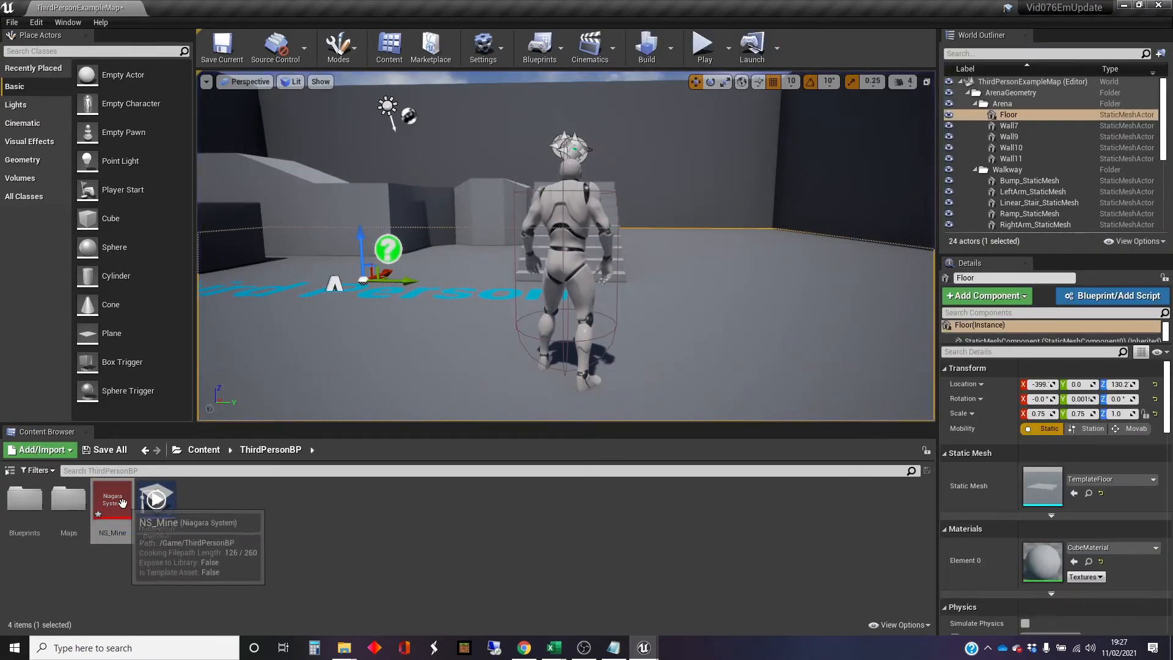
- Reopen NS_Mine and try Spawn Counts of 20 and 2000 in the emitter's Spawn Burst Instantaneous module
double_click(113, 500)
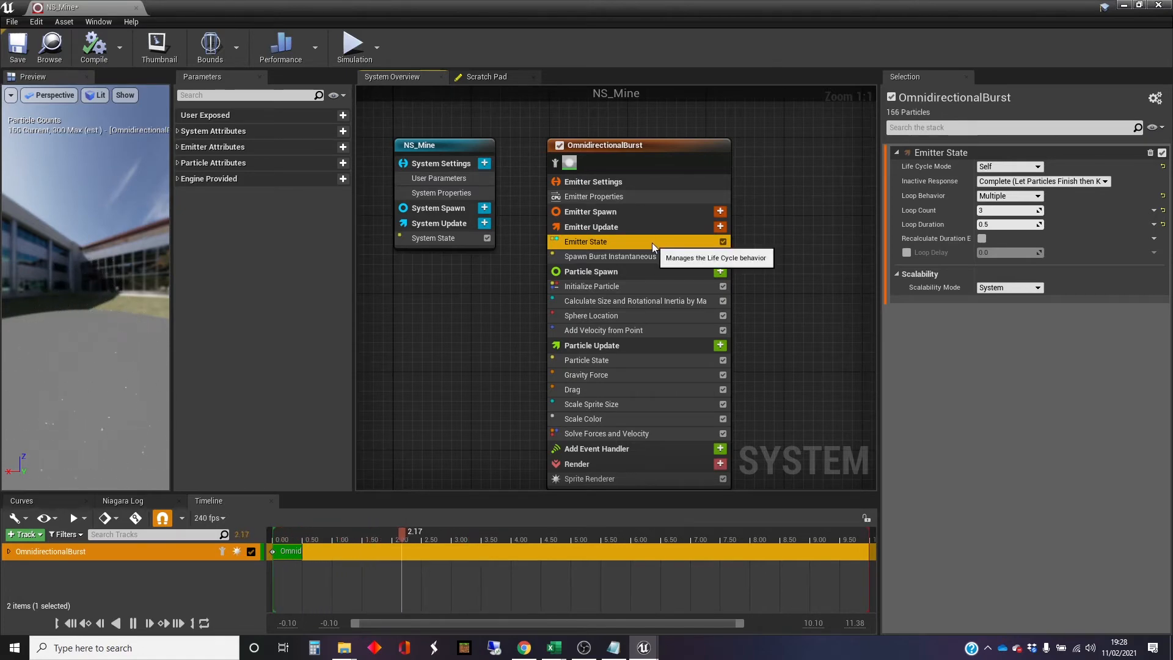
left_click(621, 257)
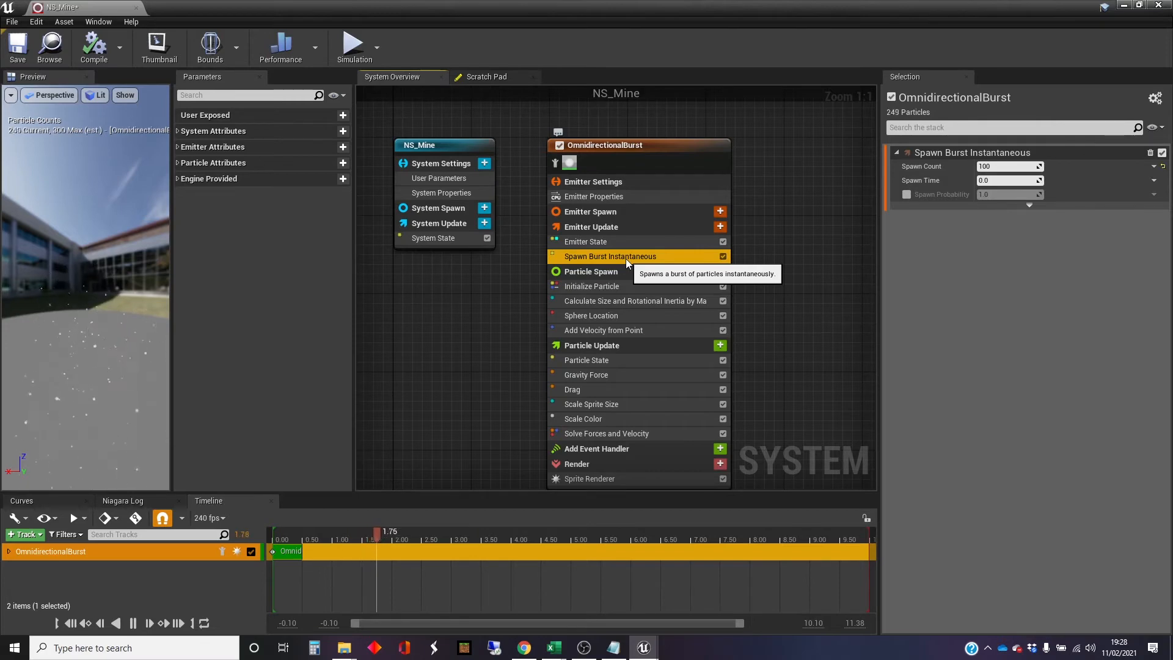
left_click(1000, 167)
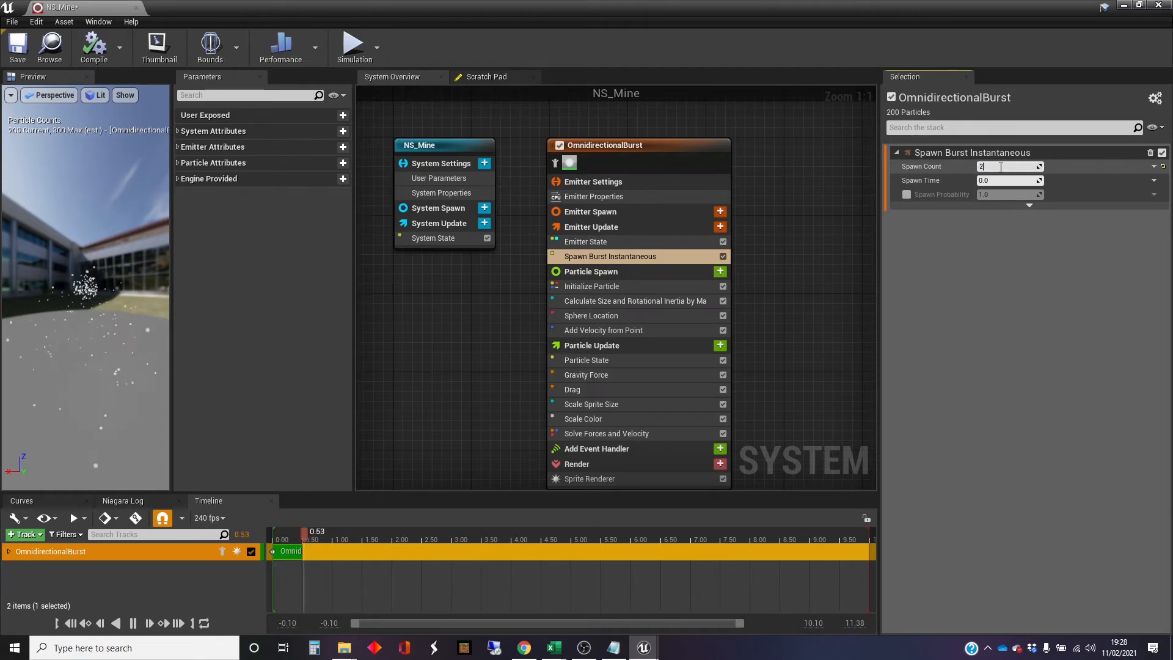
key("Return")
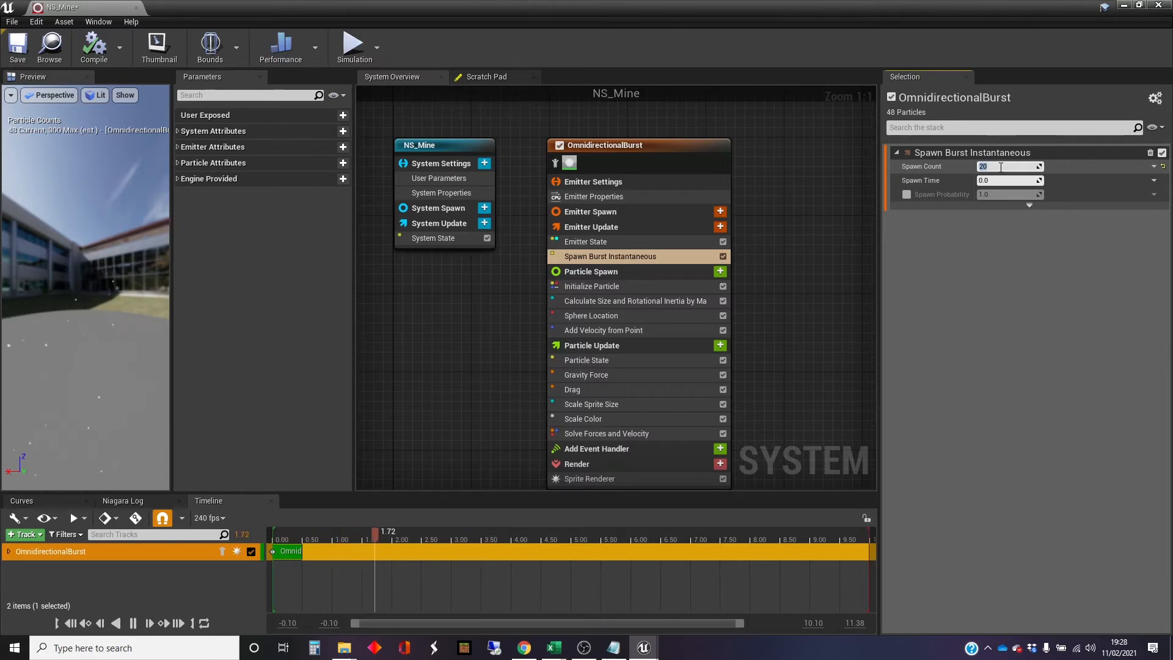
key("Return")
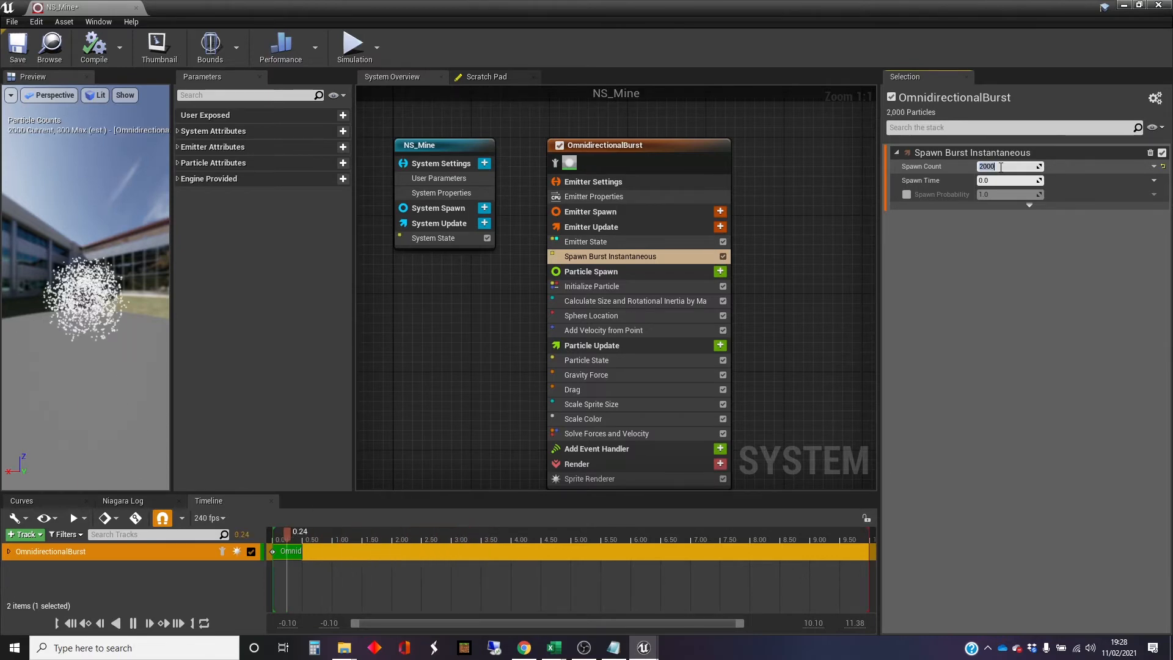
key("Return")
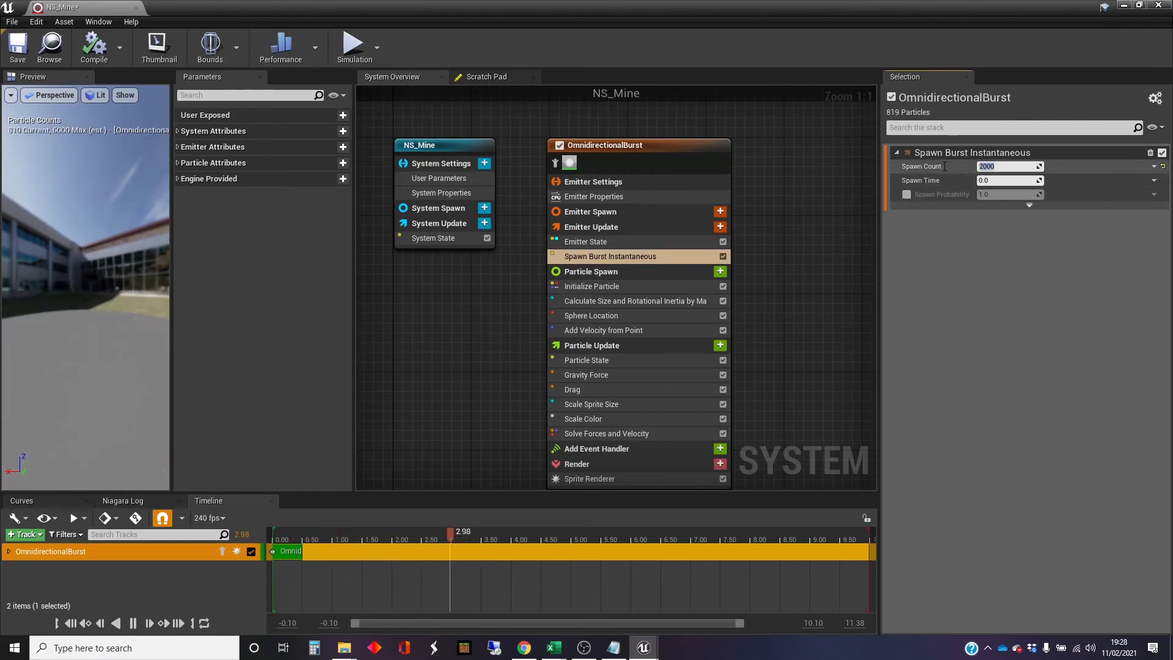
- Try Spawn Counts of 20000 and 200000 in the Spawn Burst Instantaneous module
key("BackSpace")
type("00")
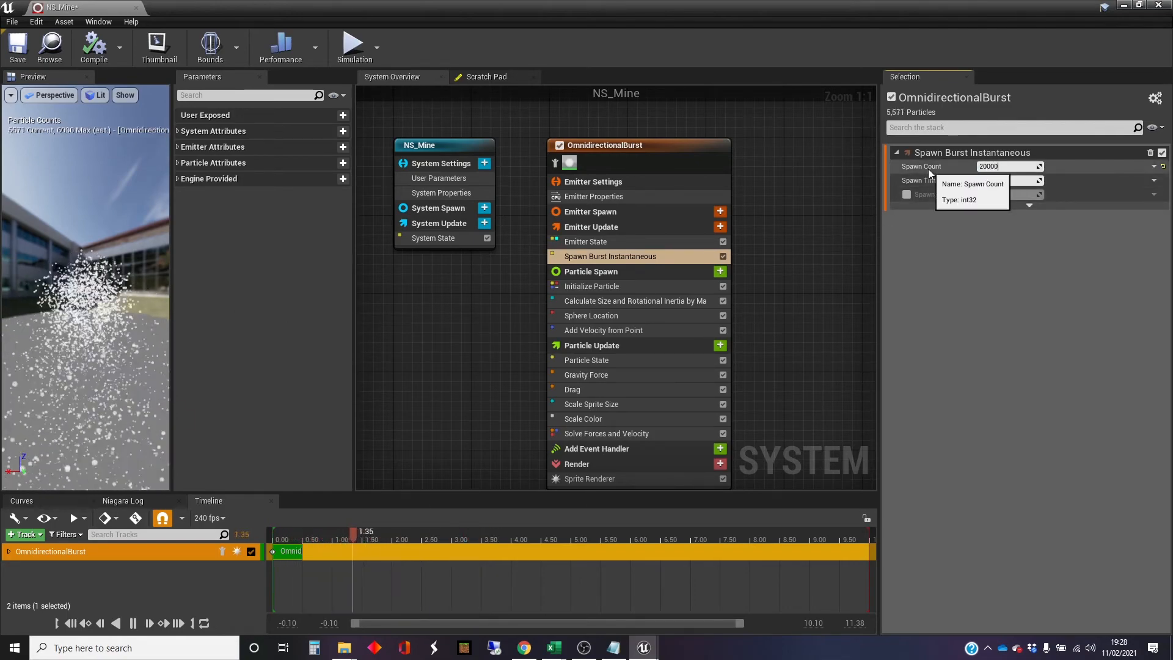
key("Return")
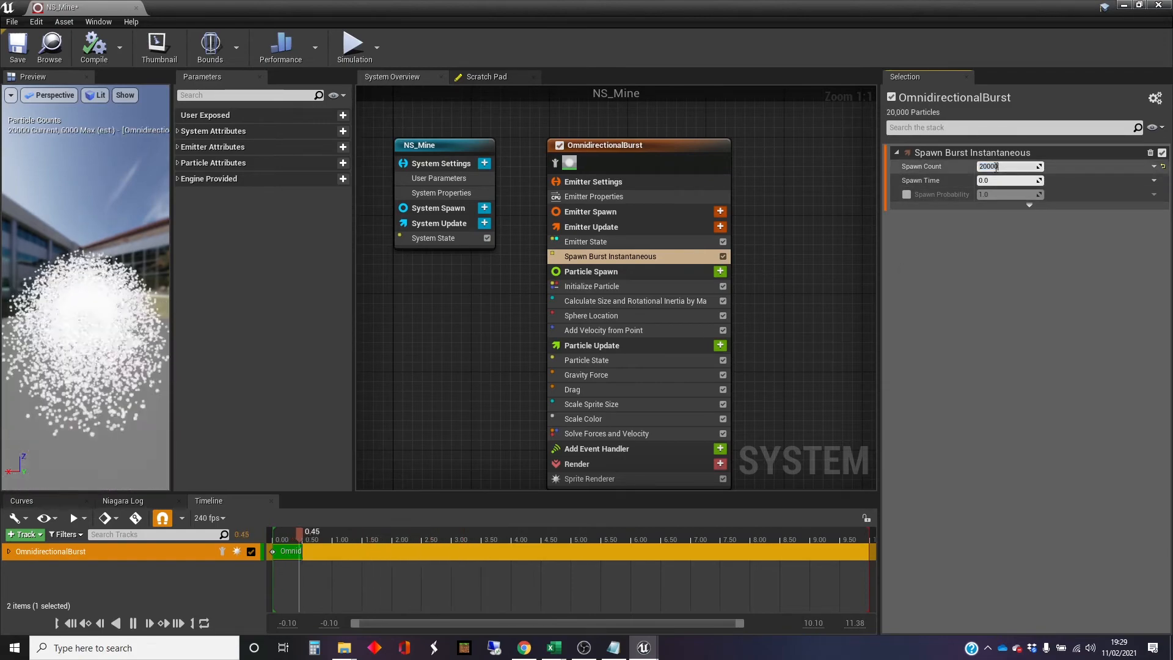
type("20000")
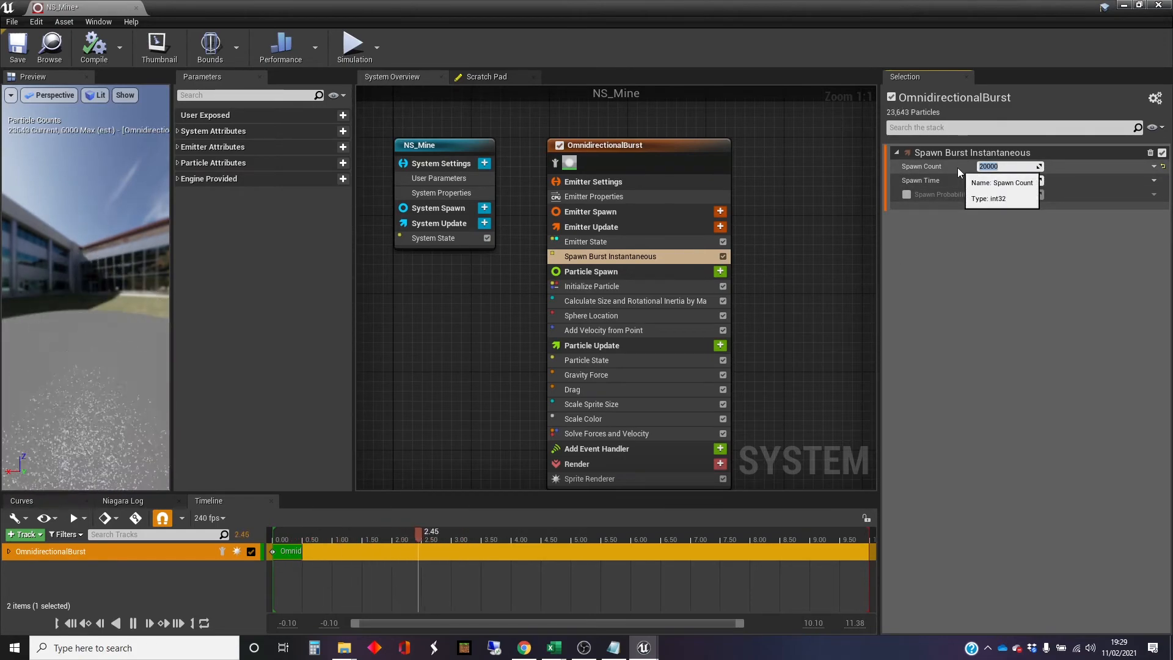
type("0")
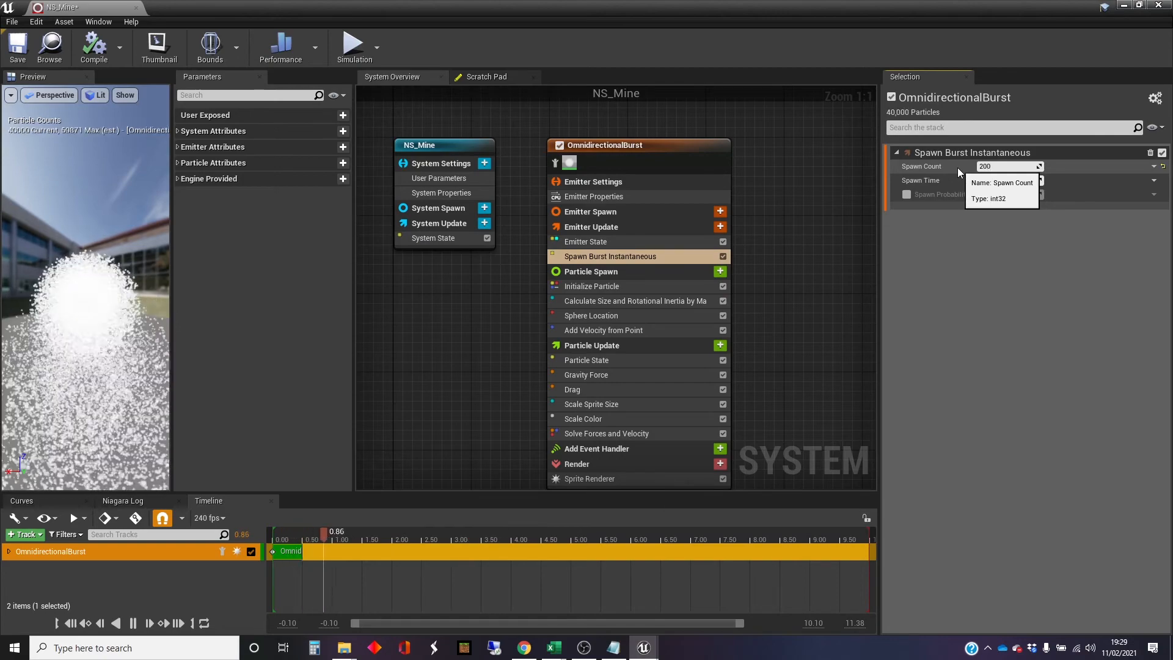
key("Return")
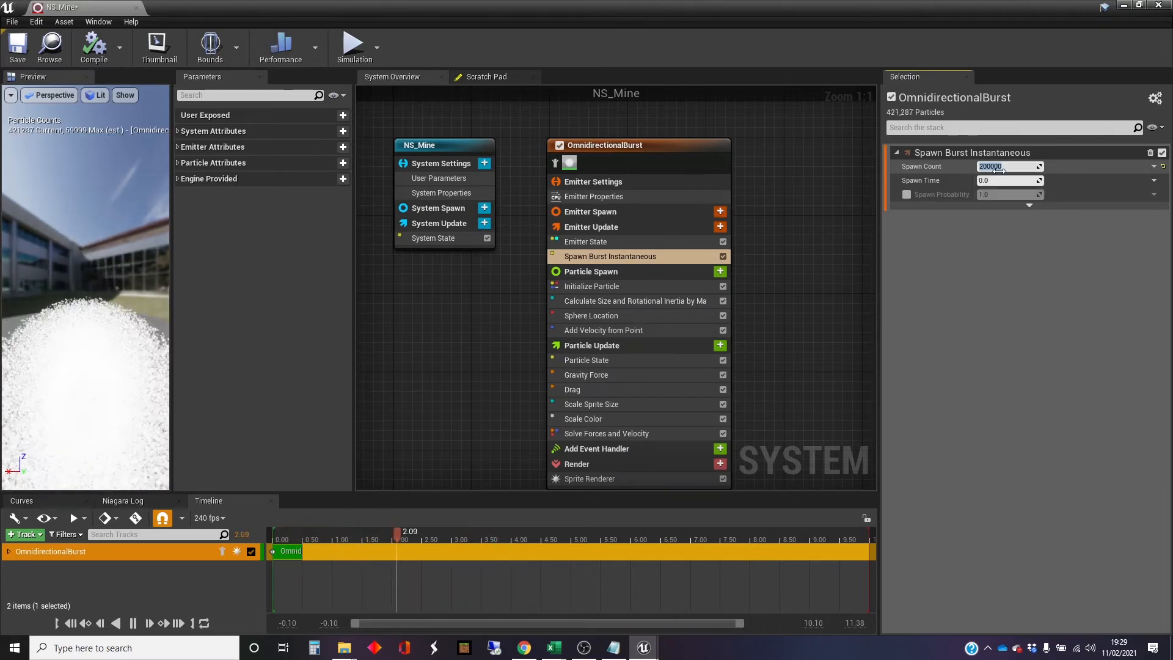
- Set the Spawn Count of Spawn Burst Instantaneous to 300
type("3")
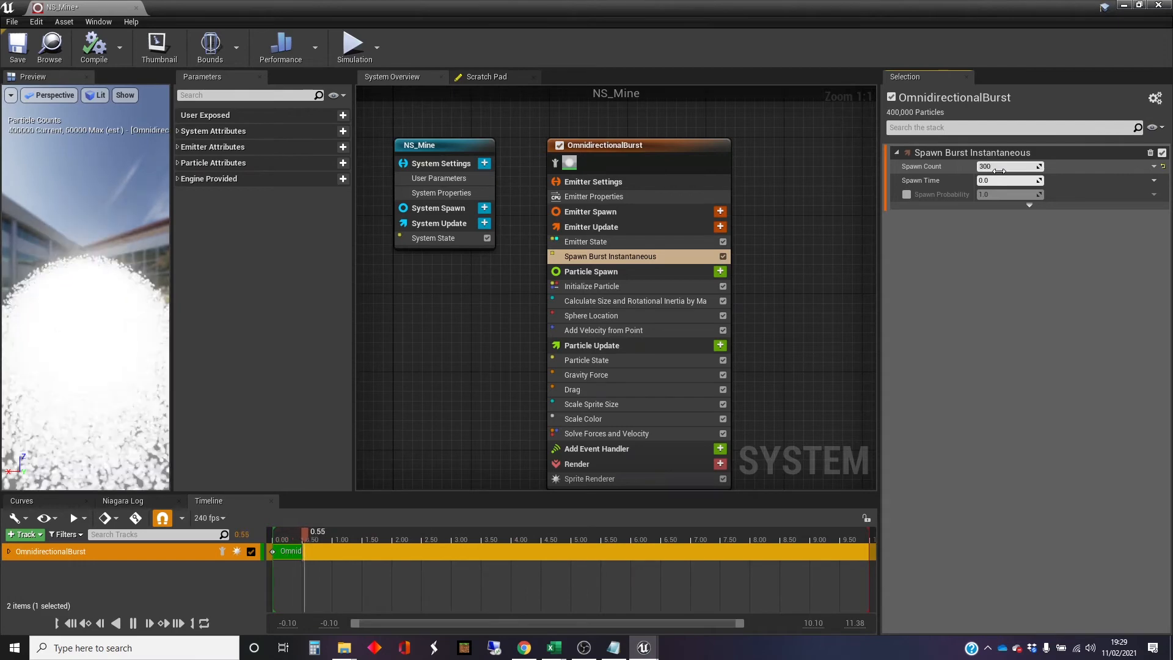
key("Return")
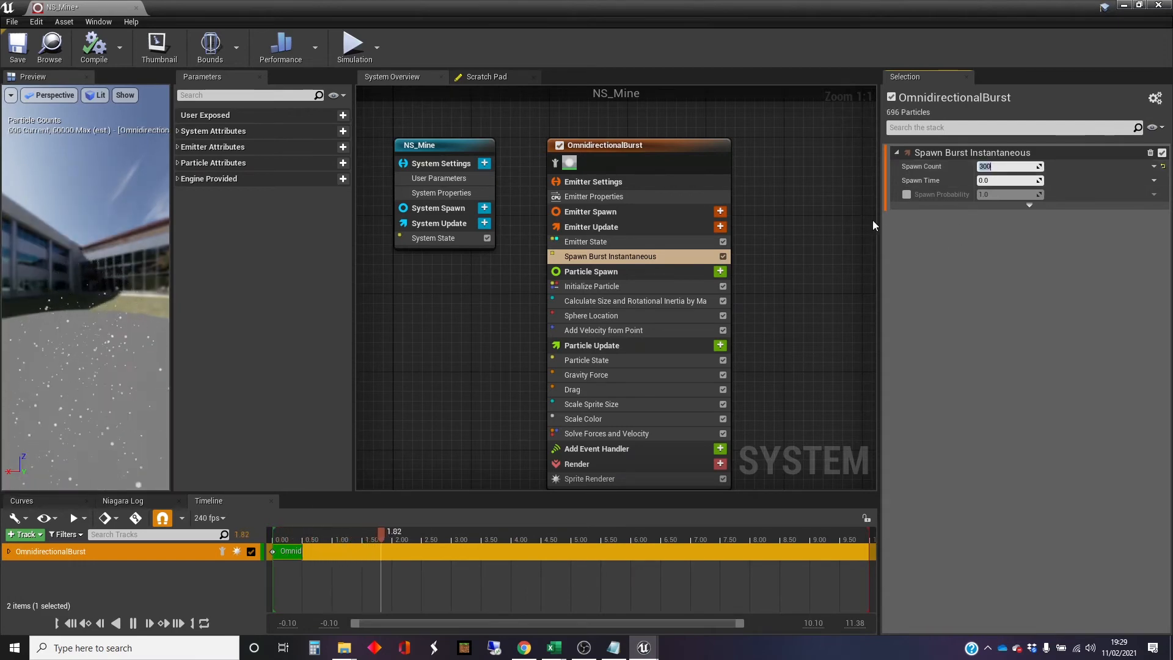
left_click(996, 181)
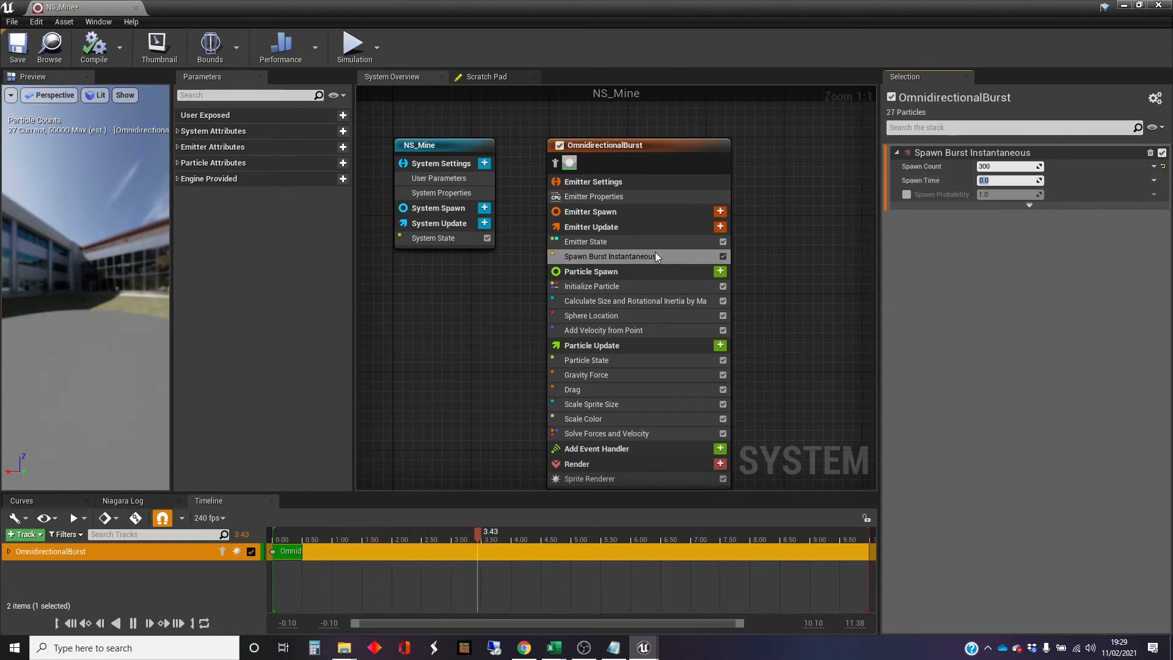
- Set the Loop Duration in the emitter's Emitter State to 2.0
left_click(639, 243)
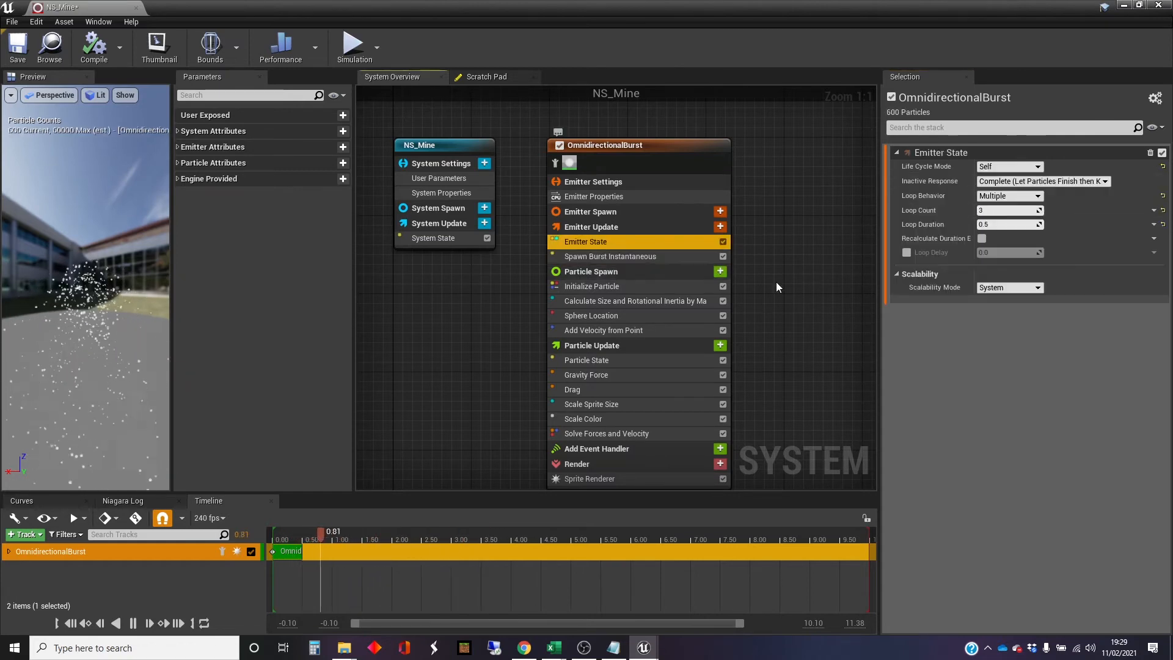
left_click(992, 225)
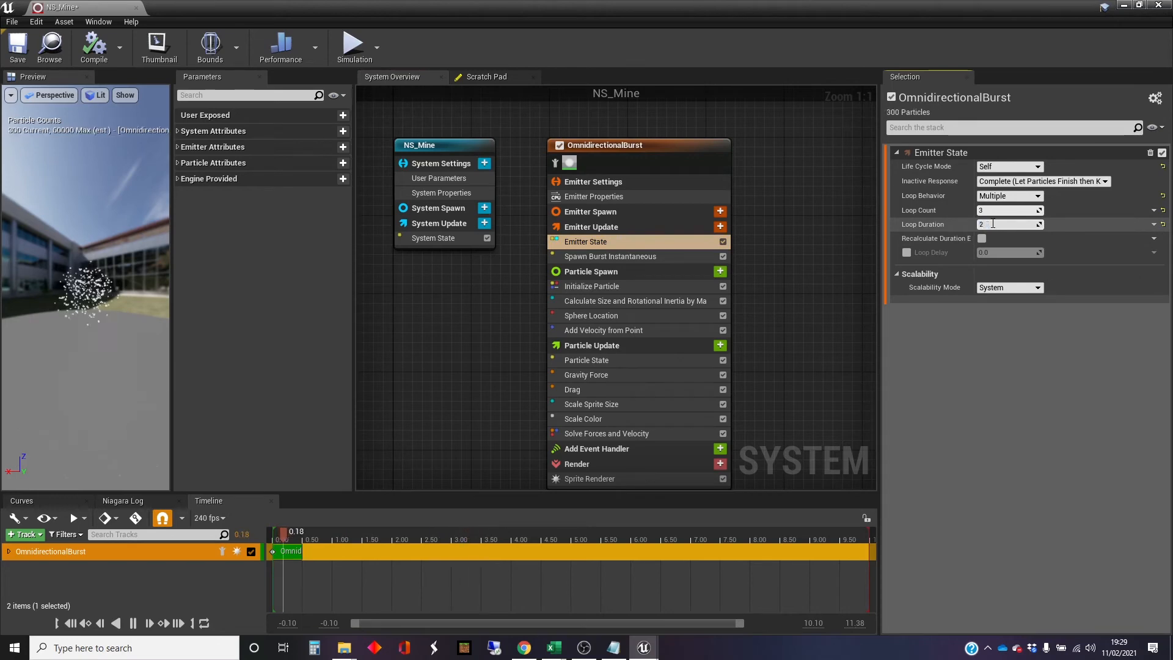
type("2")
key("Return")
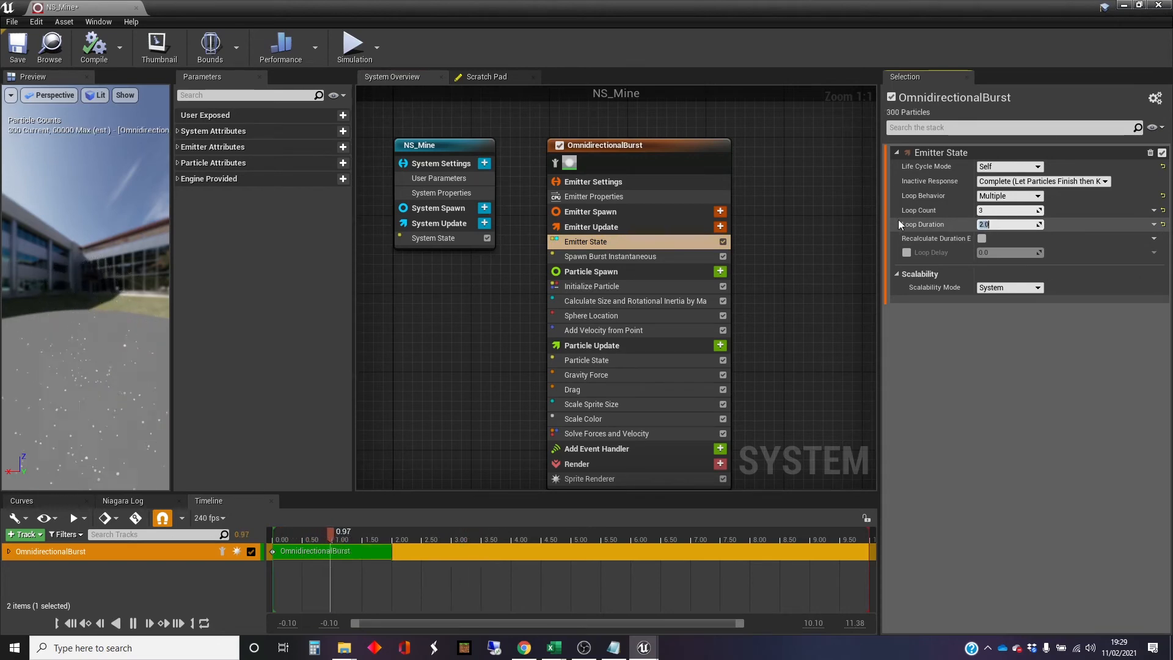
- Set the Spawn Time of the Spawn Burst Instantaneous module to 1.0
left_click(621, 233)
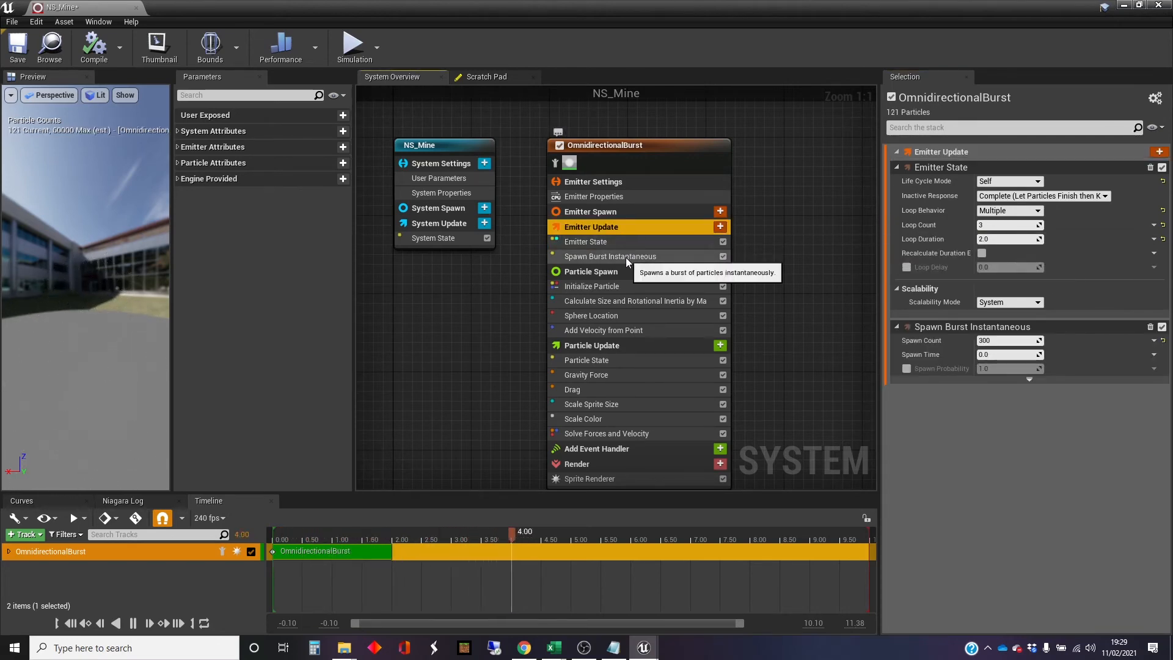
left_click(626, 257)
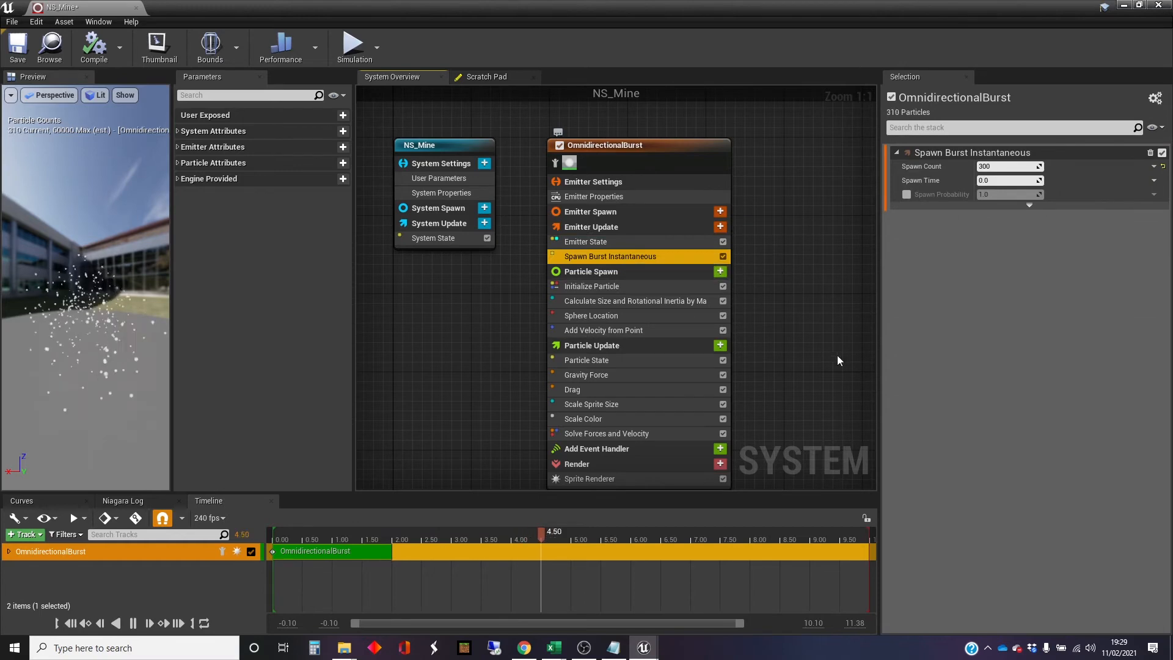
left_click(1001, 180)
type("1")
key("Return")
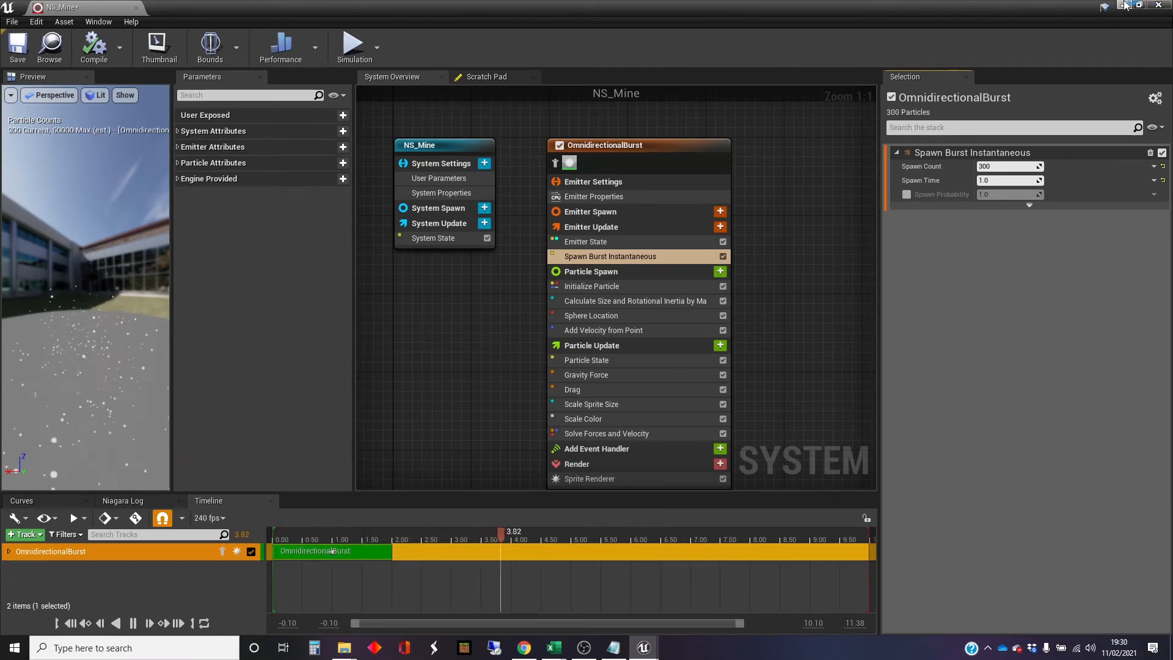
- Play-test the level to watch the delayed burst near the character, and end the play session
left_click(1159, 5)
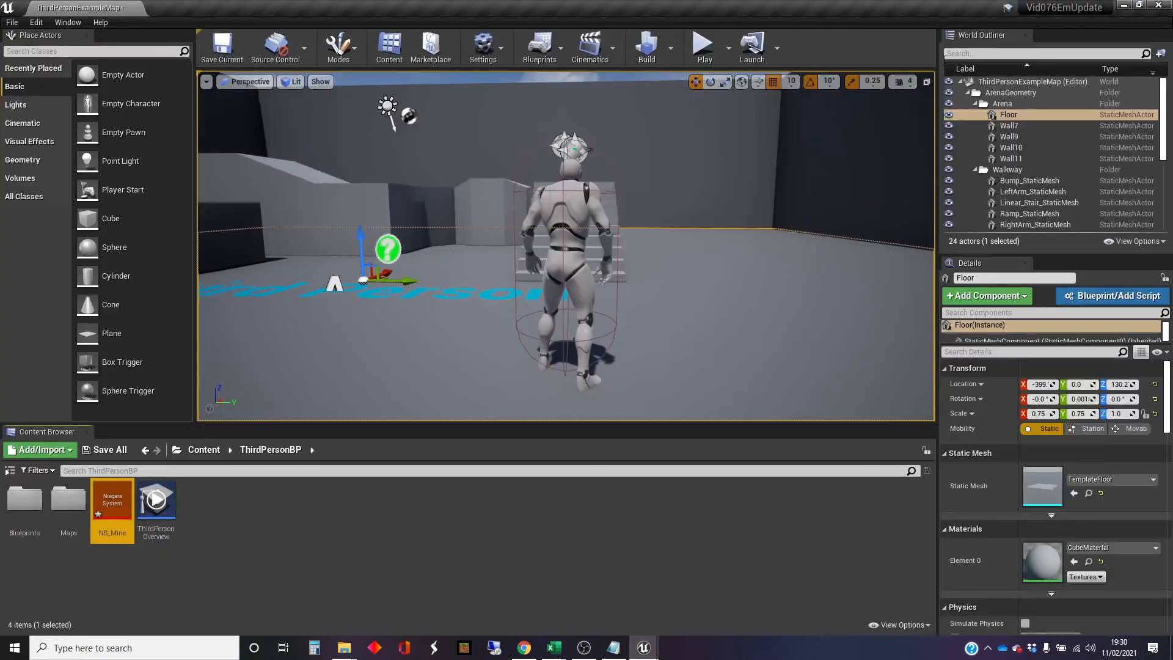
left_click(704, 52)
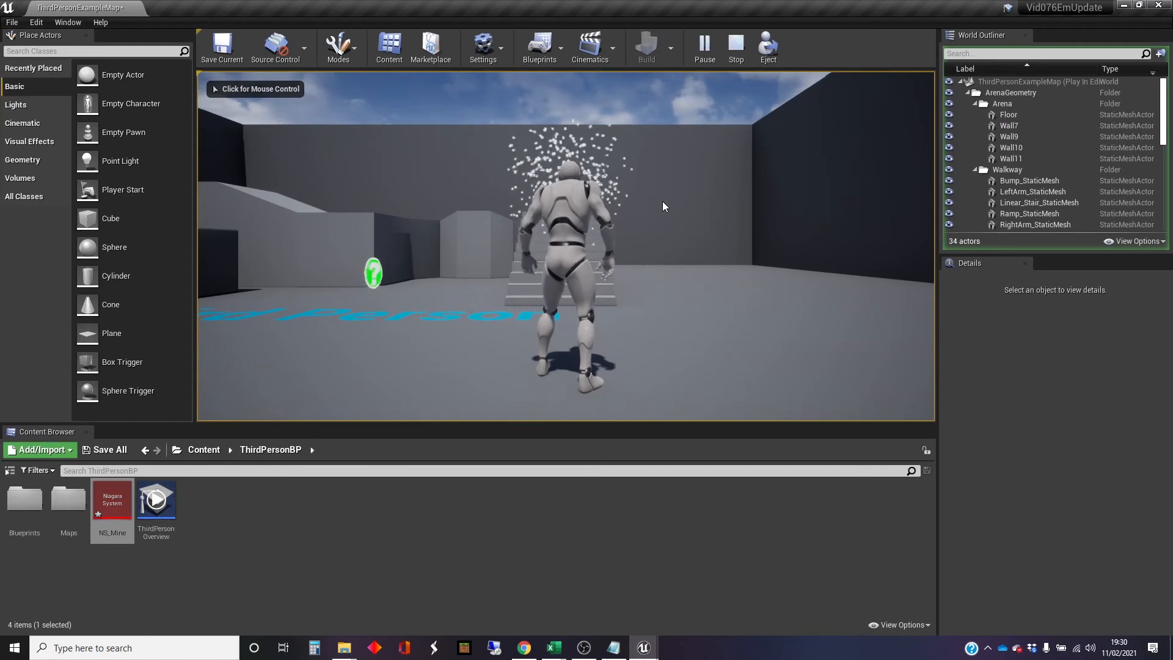
left_click(663, 206)
key("w")
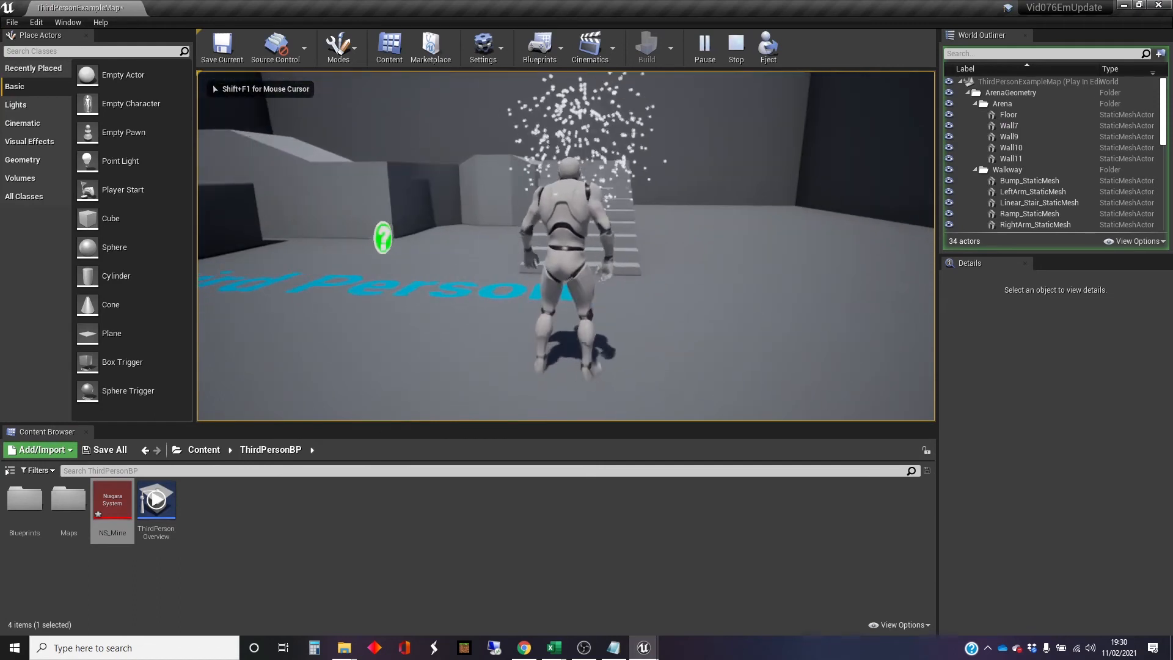
key("Escape")
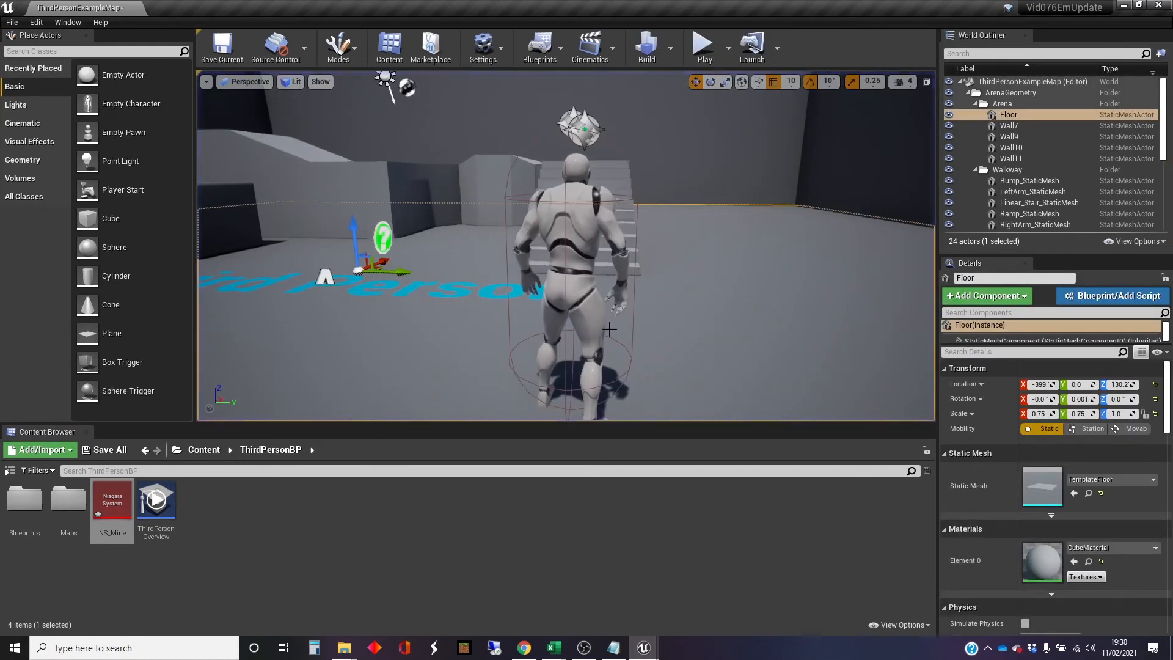
- Reopen the NS_Mine system and set the Spawn Time of Spawn Burst Instantaneous to 0.0
double_click(112, 507)
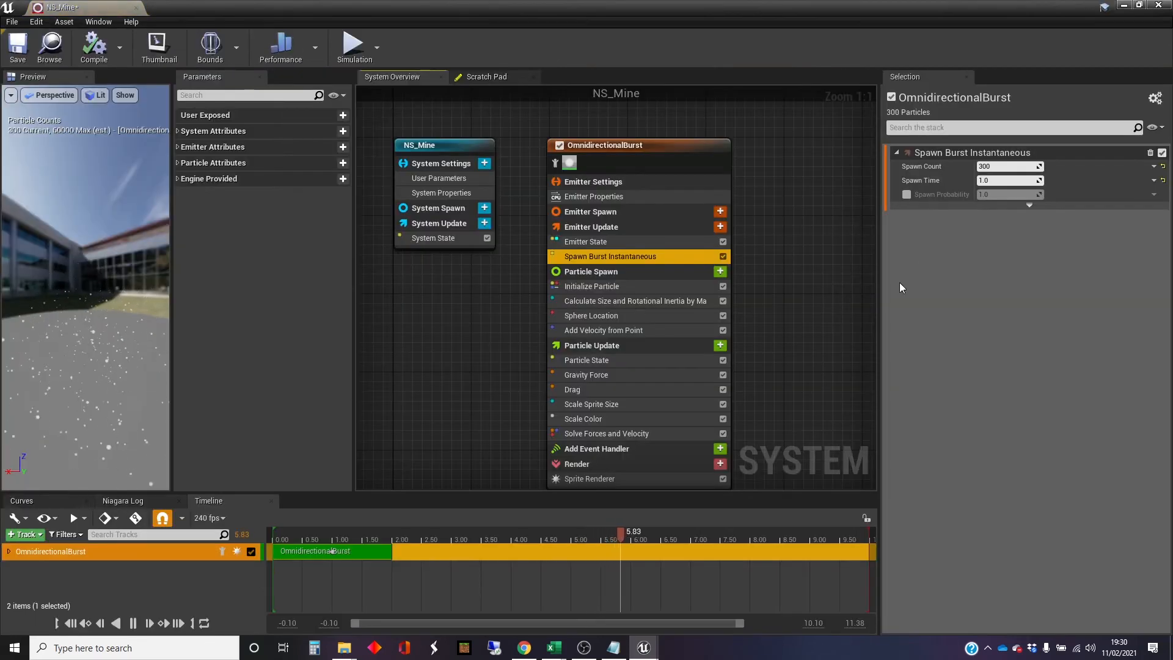
left_click(990, 183)
type("0")
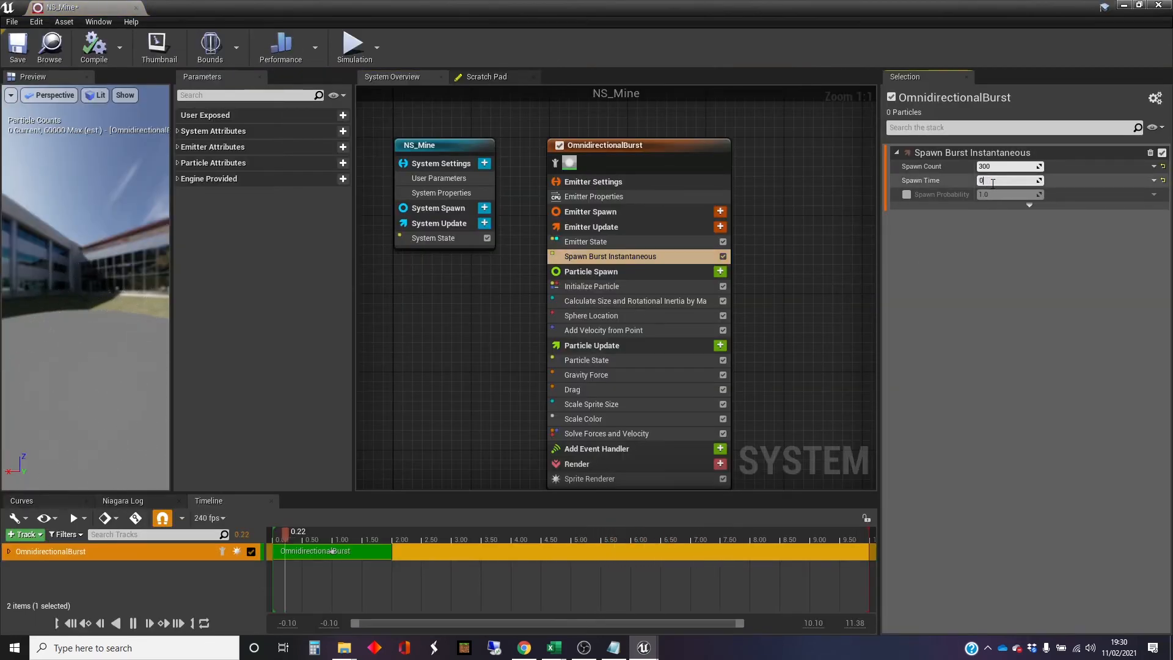
key("Return")
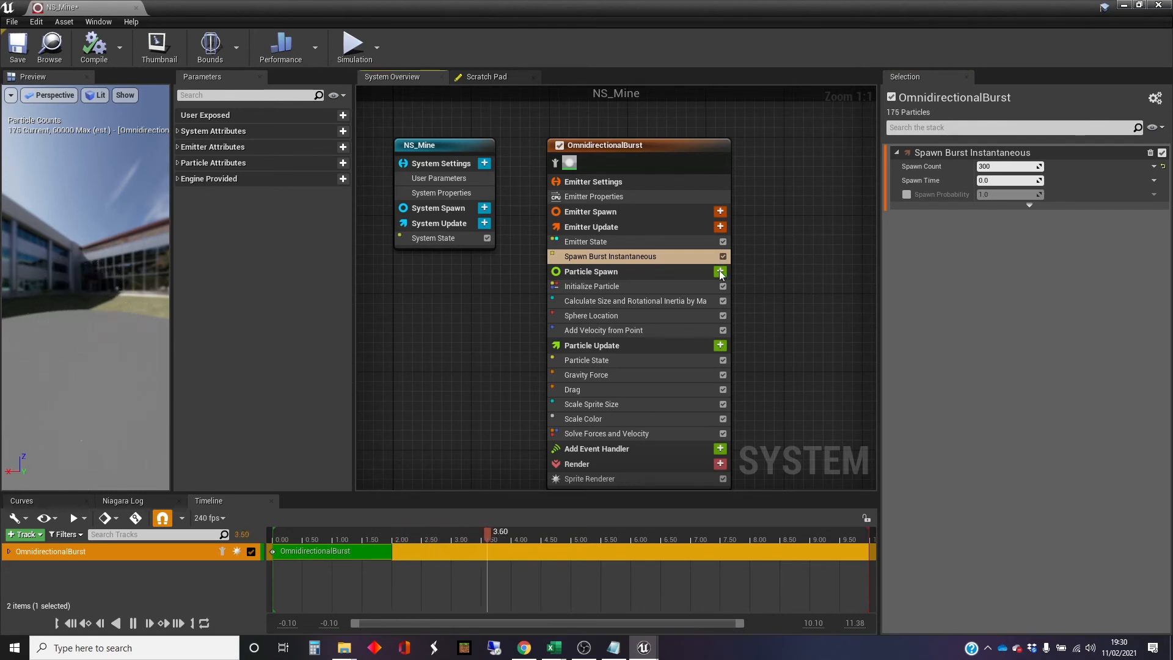
- Replace the Spawn Burst Instantaneous module in Emitter Update with a Spawn Rate module, with SpawnRate set to 300
left_click(679, 259)
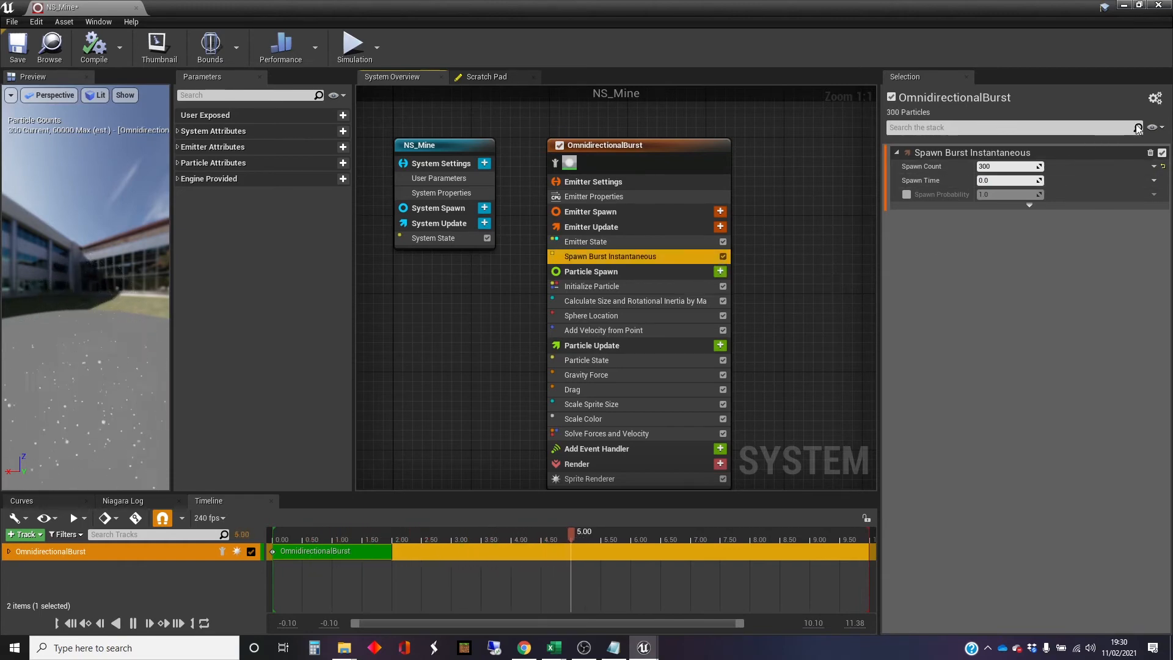
left_click(1150, 153)
left_click(720, 226)
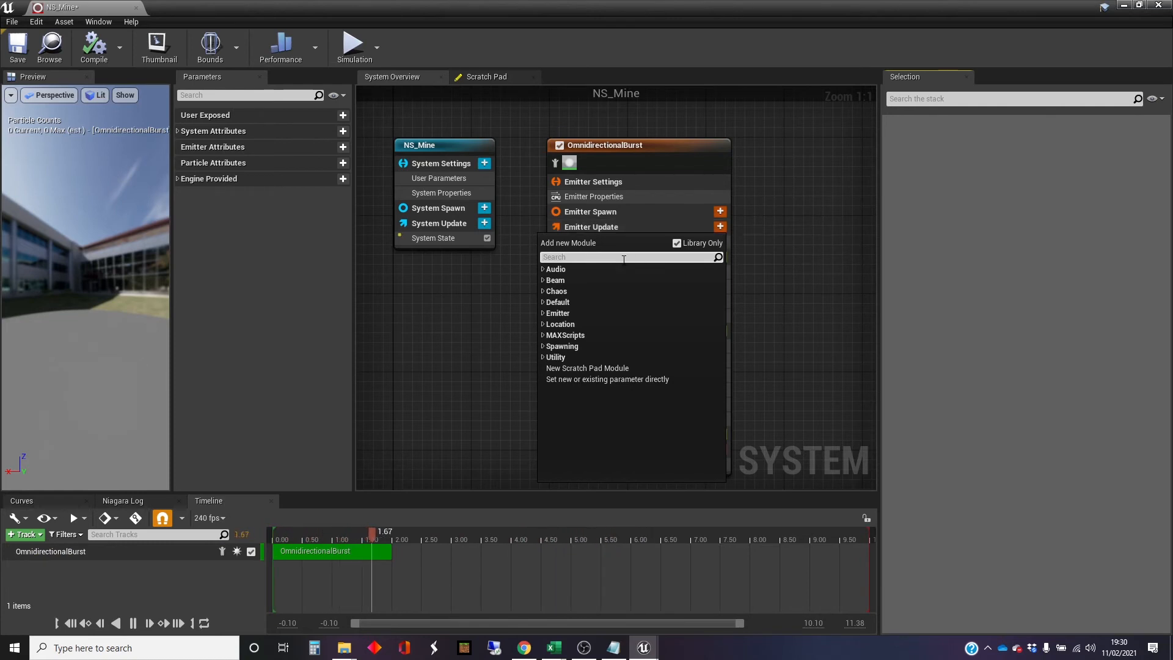
left_click(541, 347)
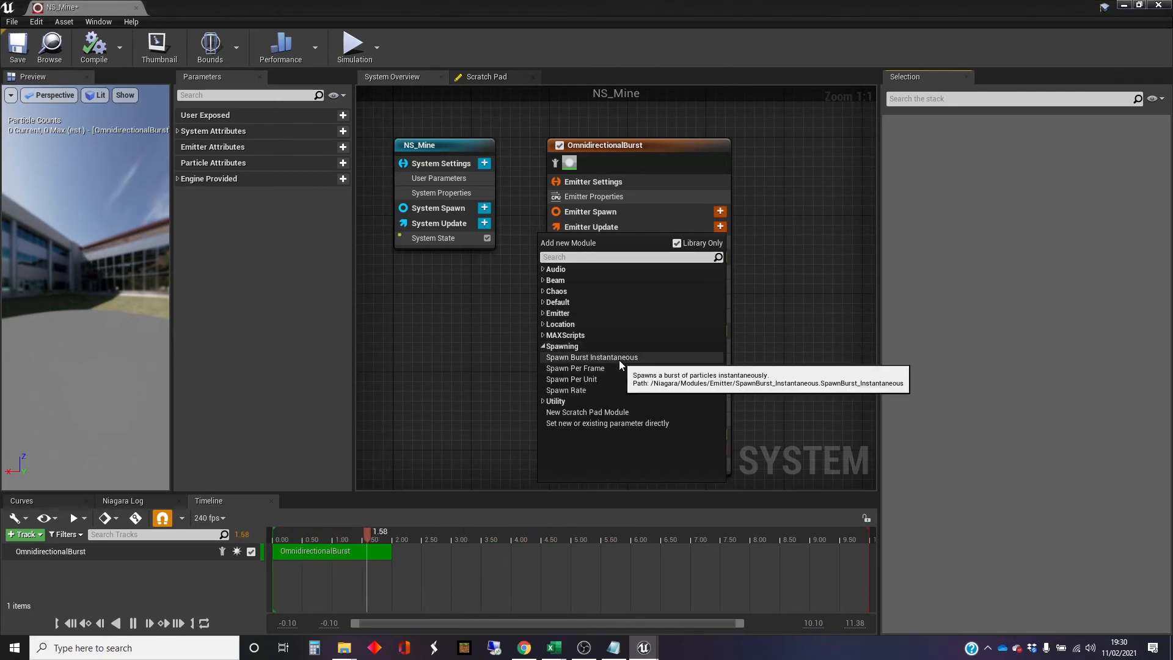
left_click(592, 390)
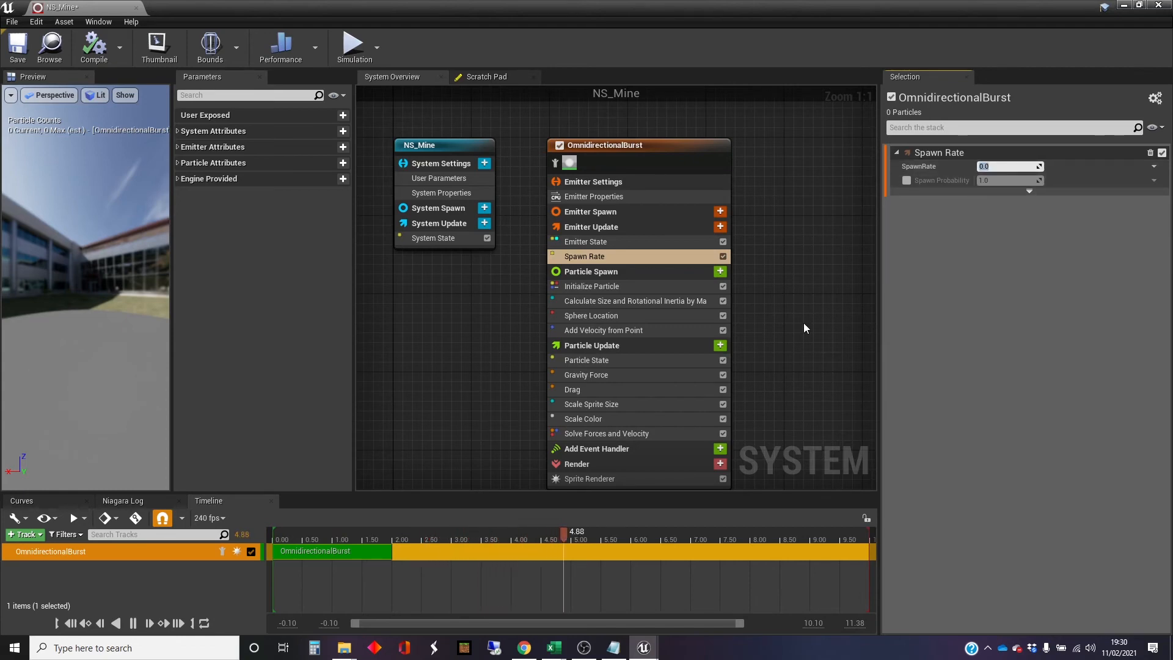
key("Return")
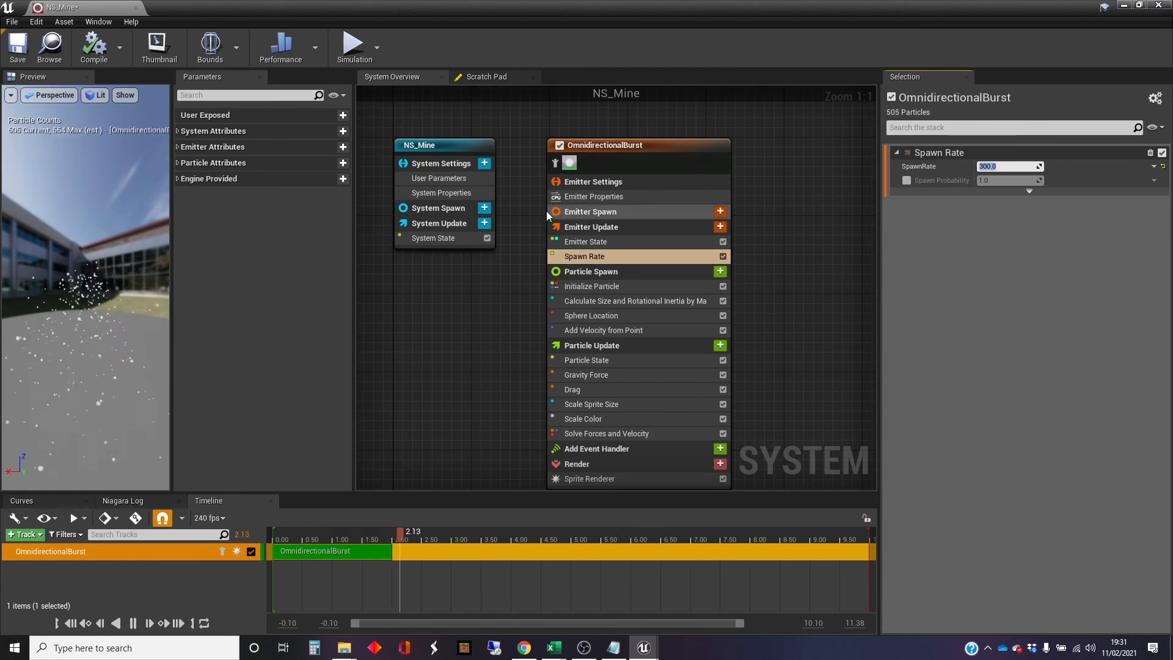
- Set the Inactive Response in the Emitter State module to Kill (Emitter and Particles Die Immediately)
left_click(604, 243)
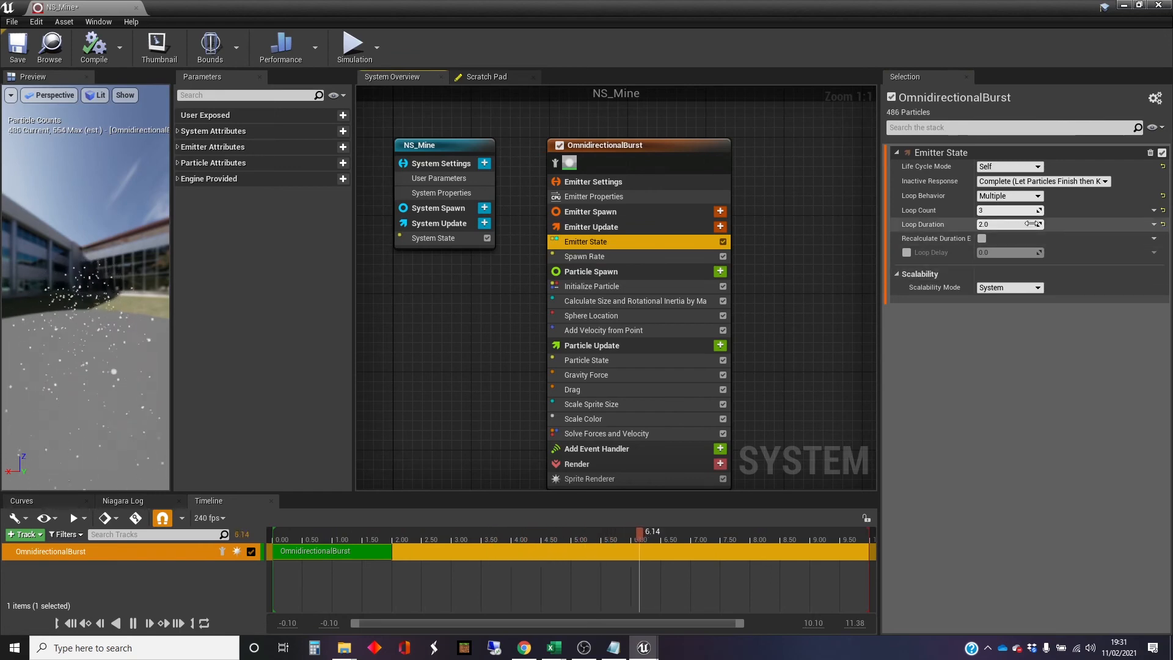
left_click(1105, 182)
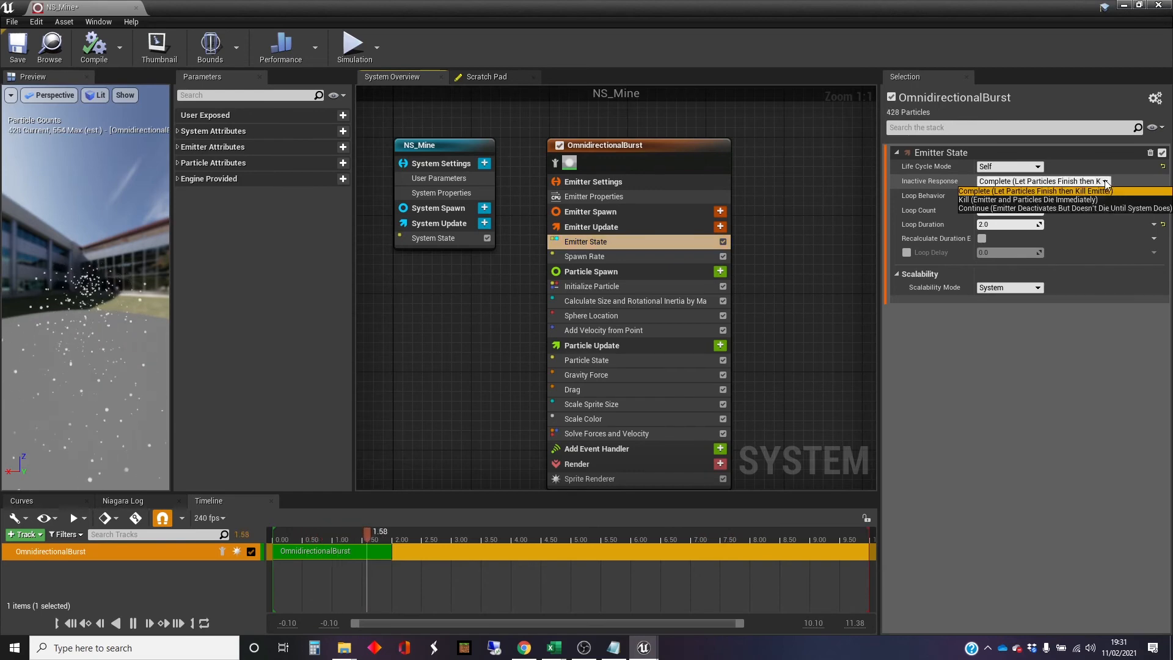
left_click(1080, 199)
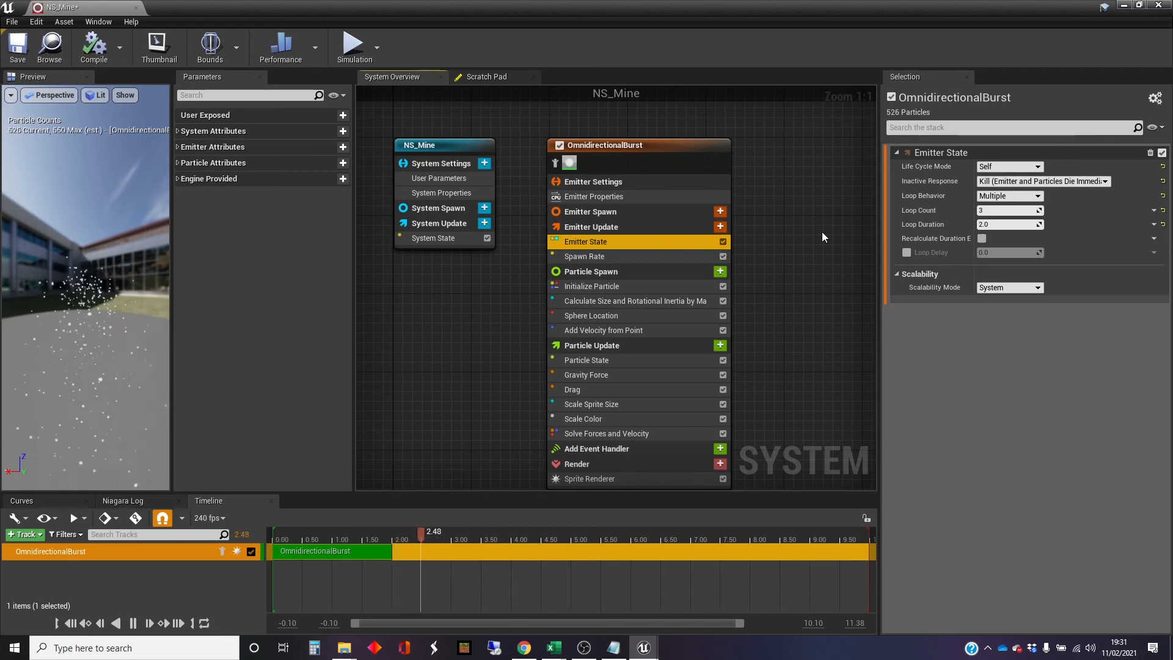
- Set the Emitter State's Loop Behavior to Infinite and its Loop Duration to 1.0
left_click(1038, 196)
left_click(1008, 202)
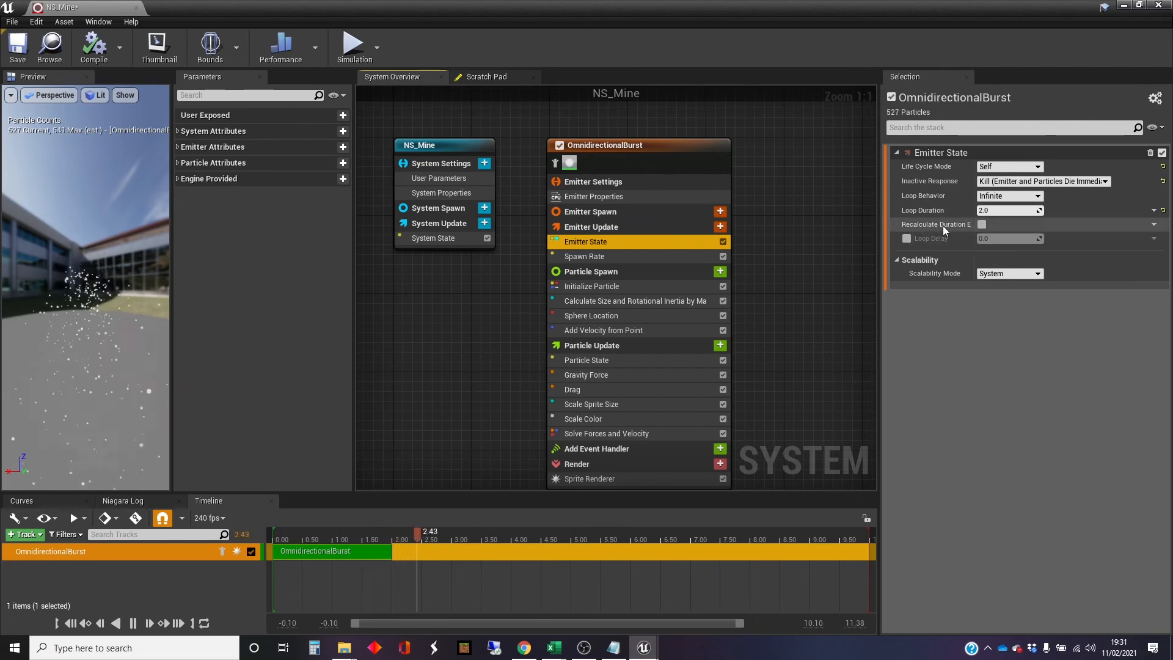
left_click(990, 210)
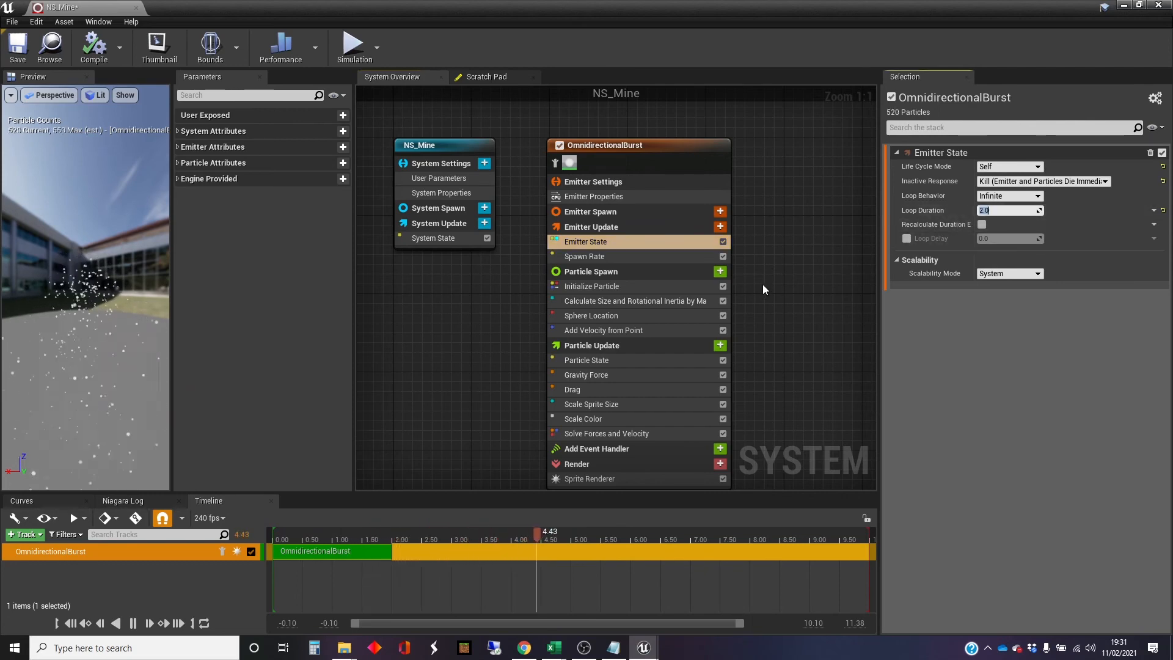
type("1")
key("Return")
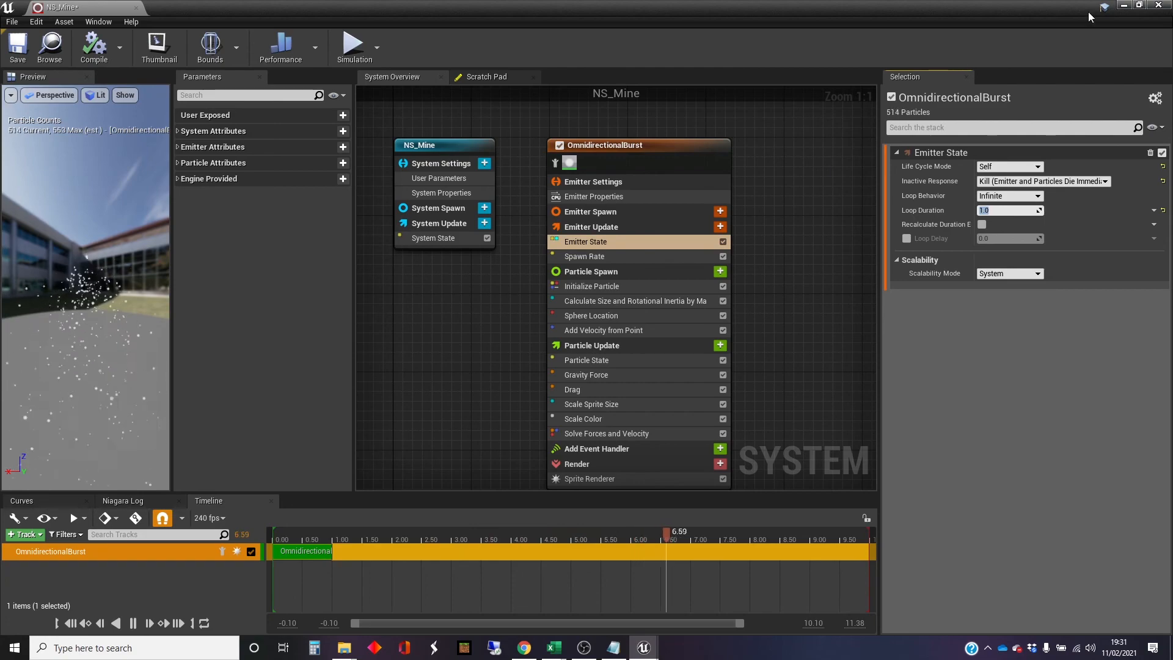
- Examine the emitter's particles from above in the level viewport and return to the NS_Mine system
left_click(1125, 6)
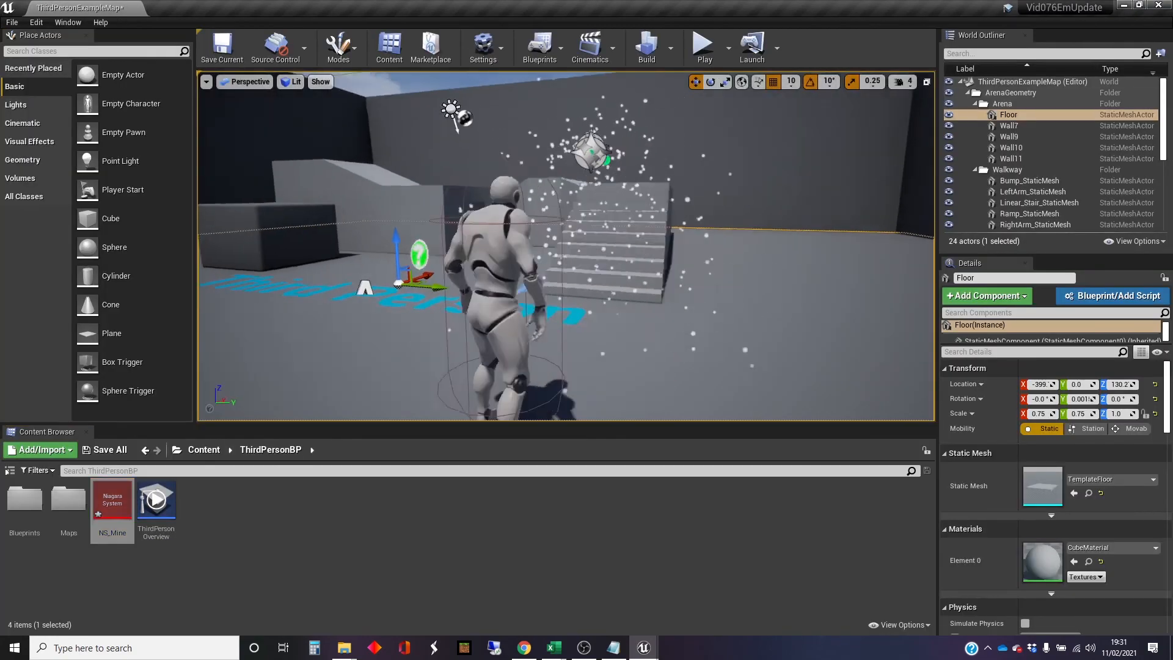
right_click_drag(566, 245, 589, 293)
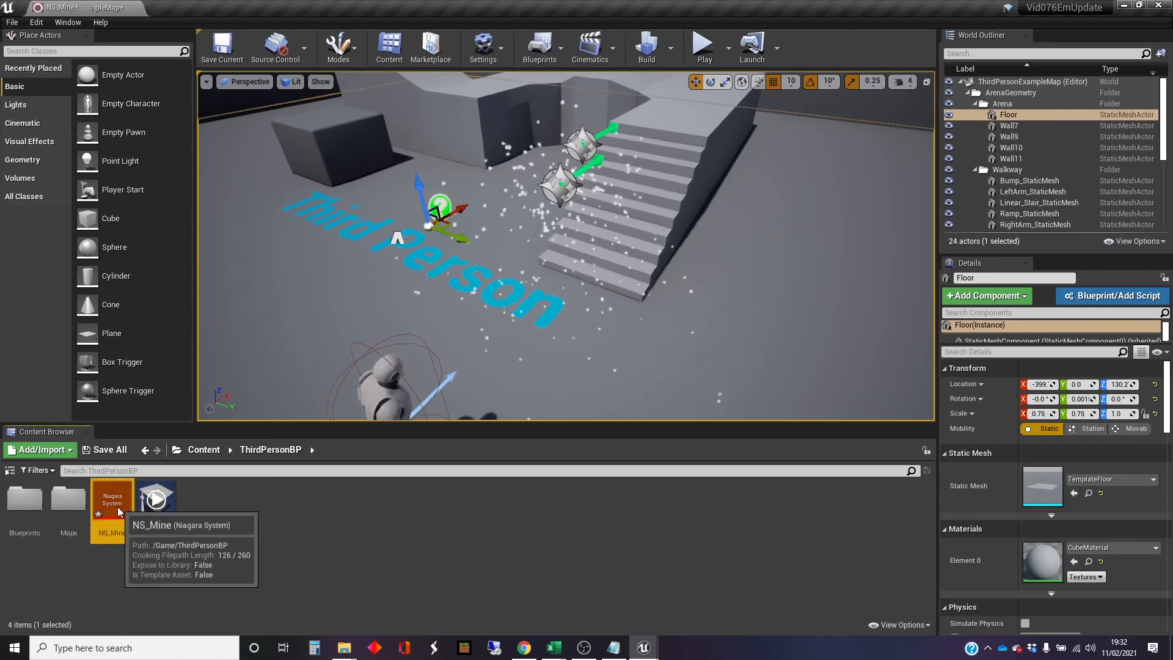
double_click(112, 499)
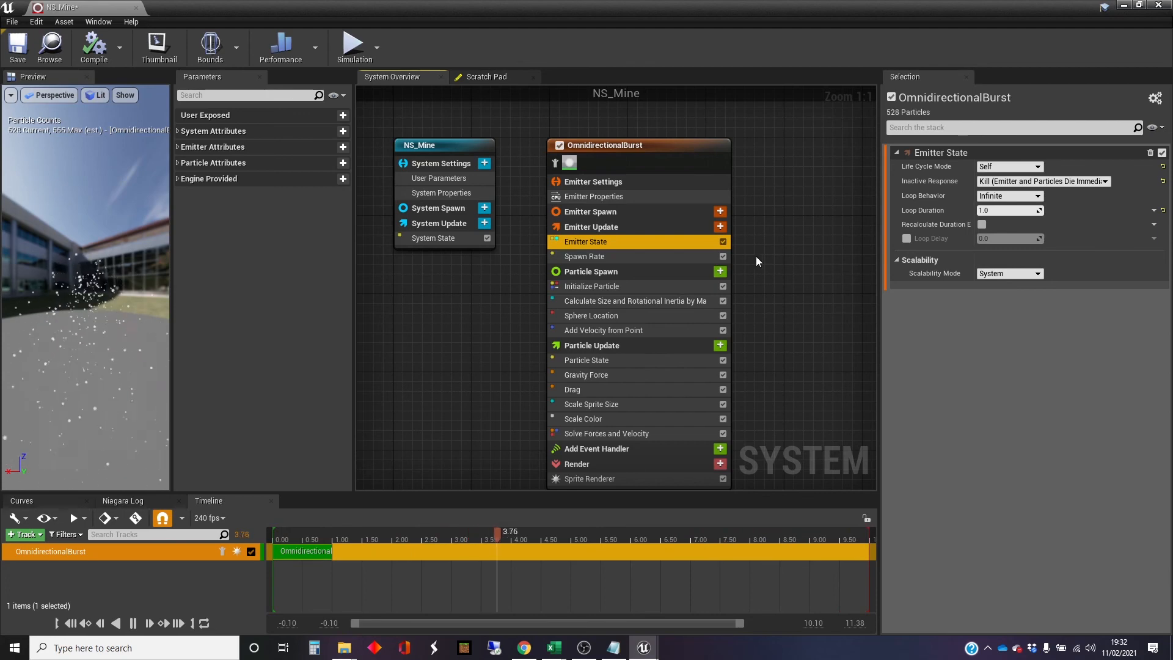
- Review the Spawn Rate settings, the Spawning modules available for Emitter Update, and the Particle Spawn group's settings
left_click(661, 259)
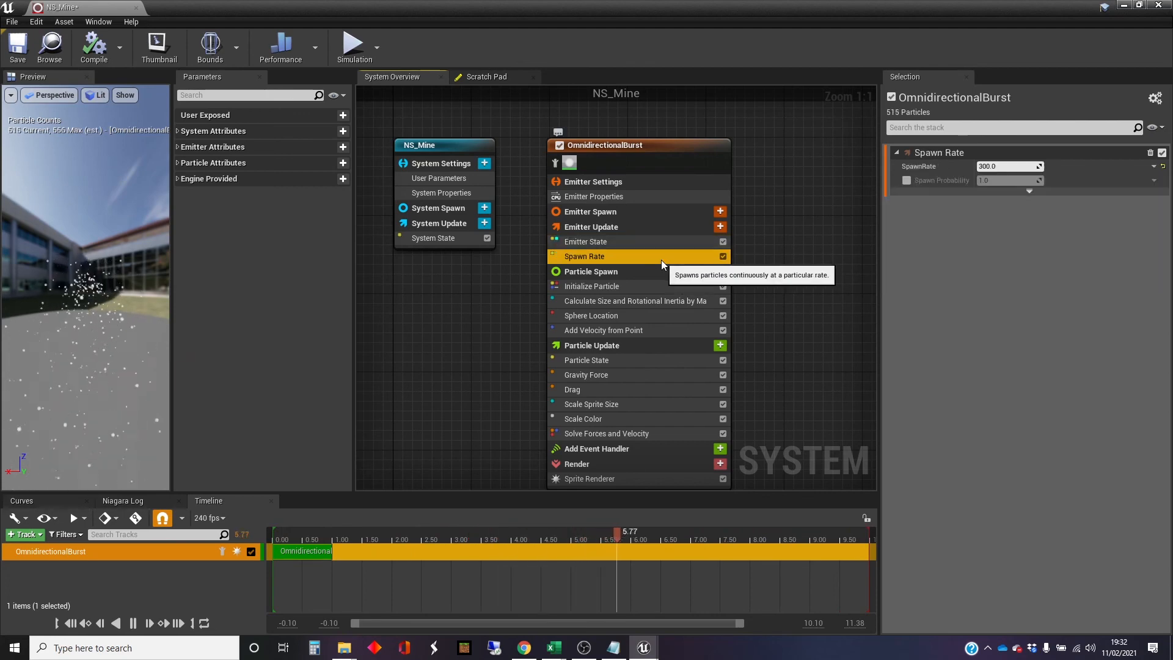
left_click(720, 226)
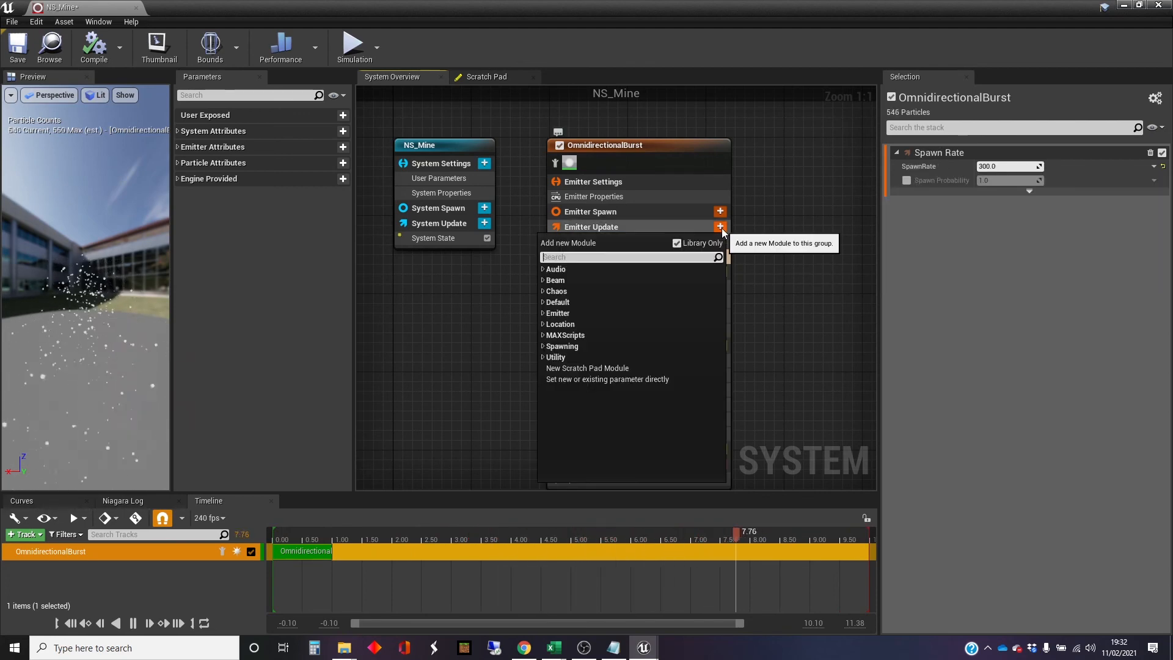
left_click(543, 350)
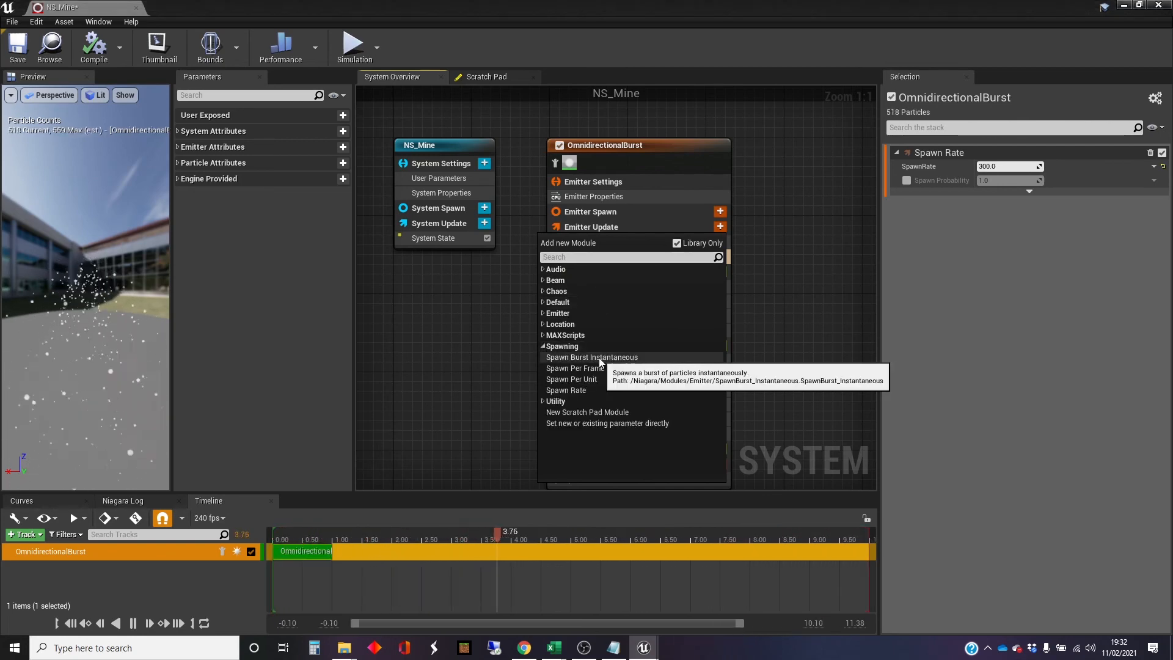
left_click(793, 261)
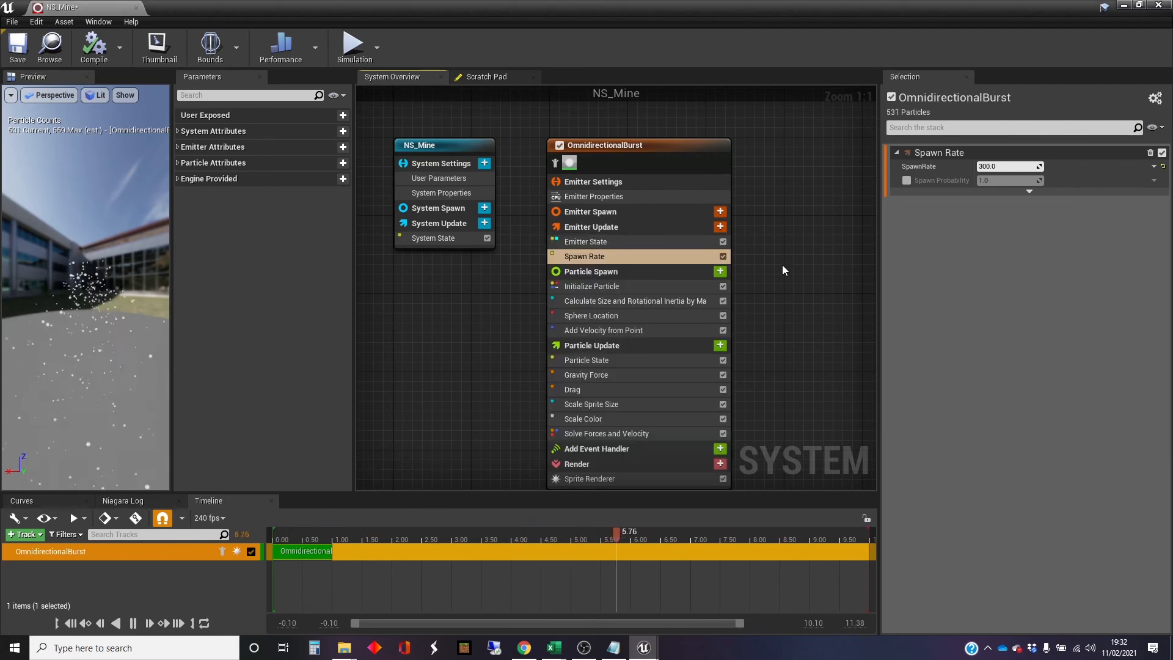
left_click(628, 271)
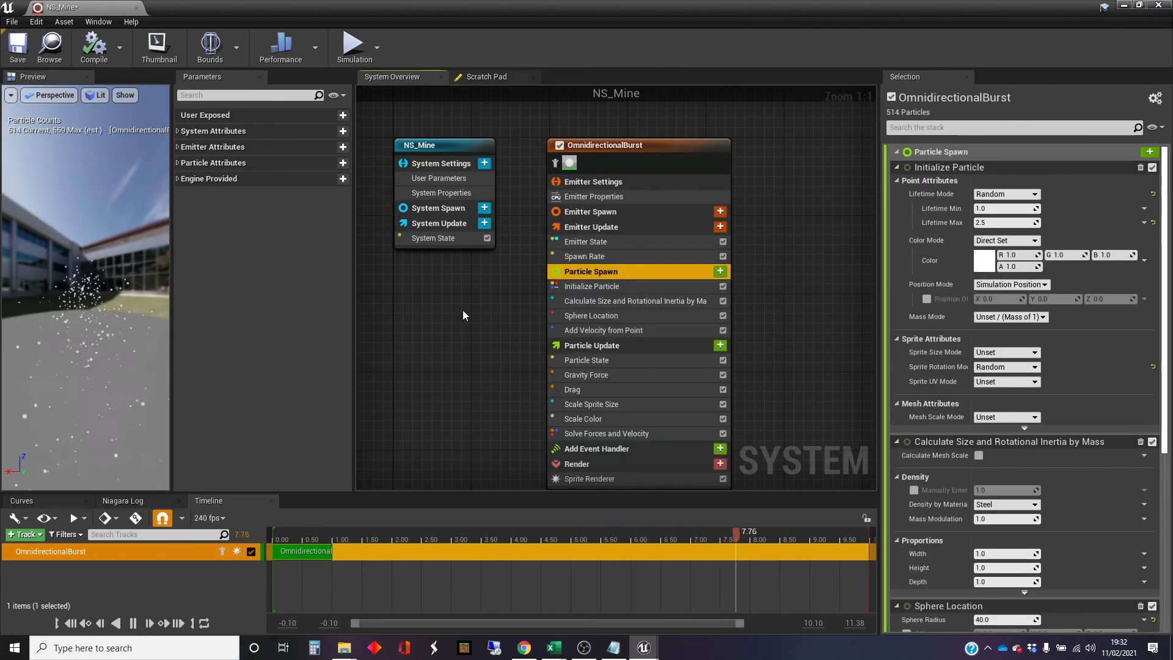